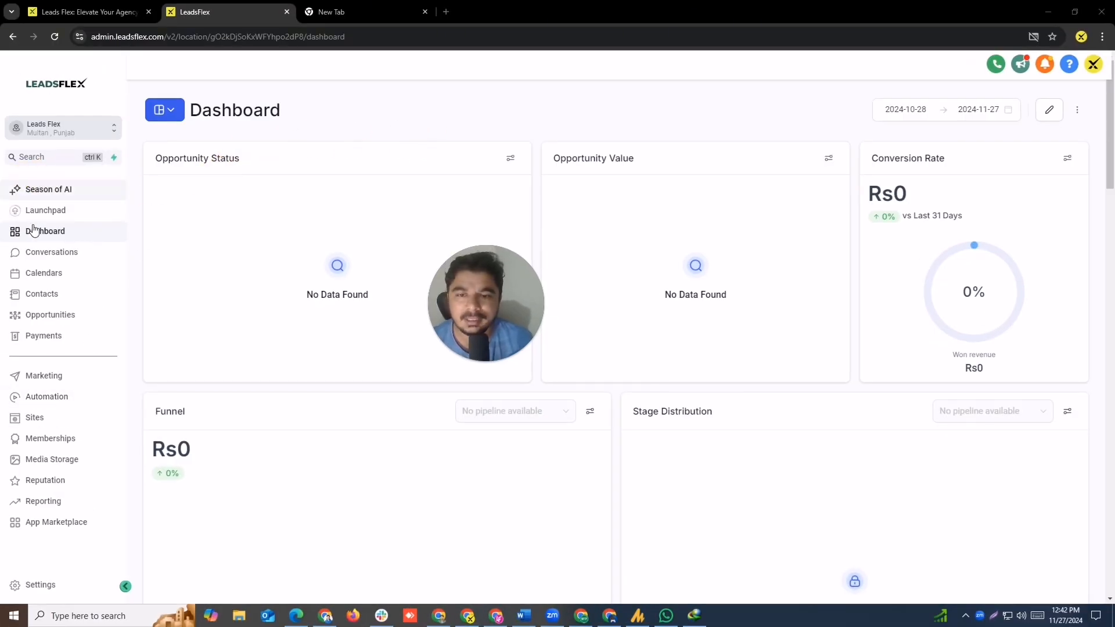
View the existing chat widgets under Sites and open the Automation workflow list
left_click(39, 418)
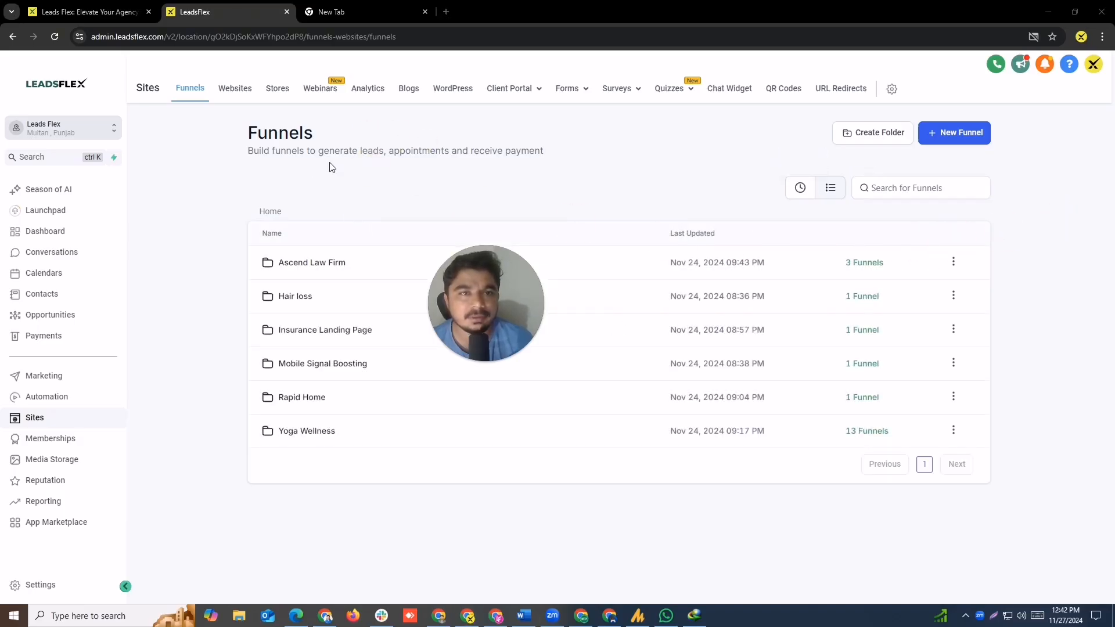
left_click(737, 90)
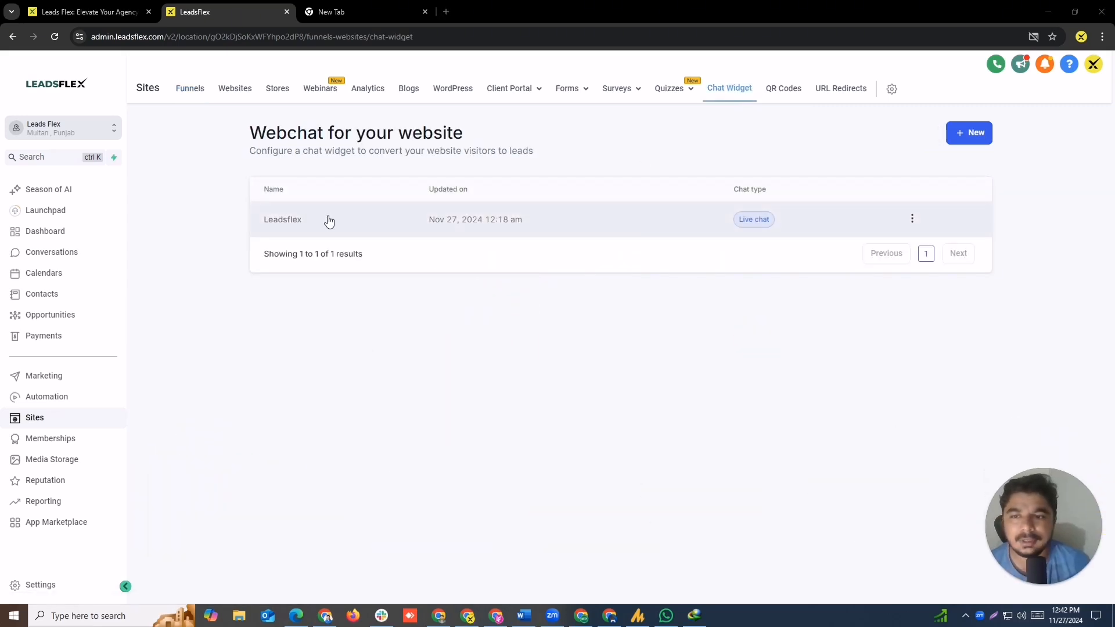
left_click_drag(328, 219, 229, 206)
left_click(346, 319)
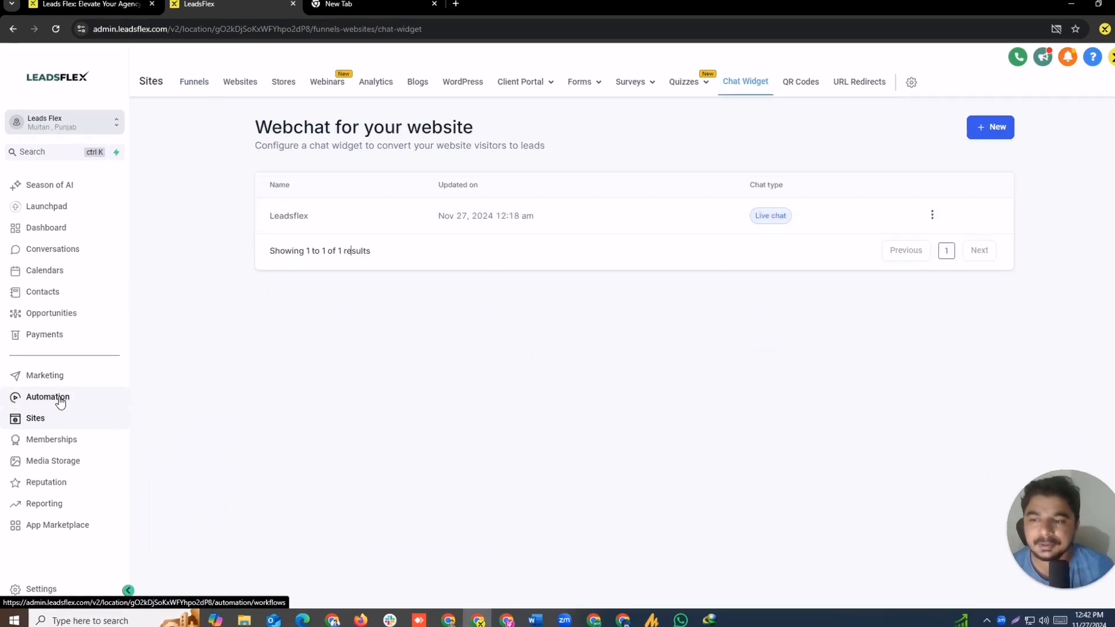
left_click(60, 401)
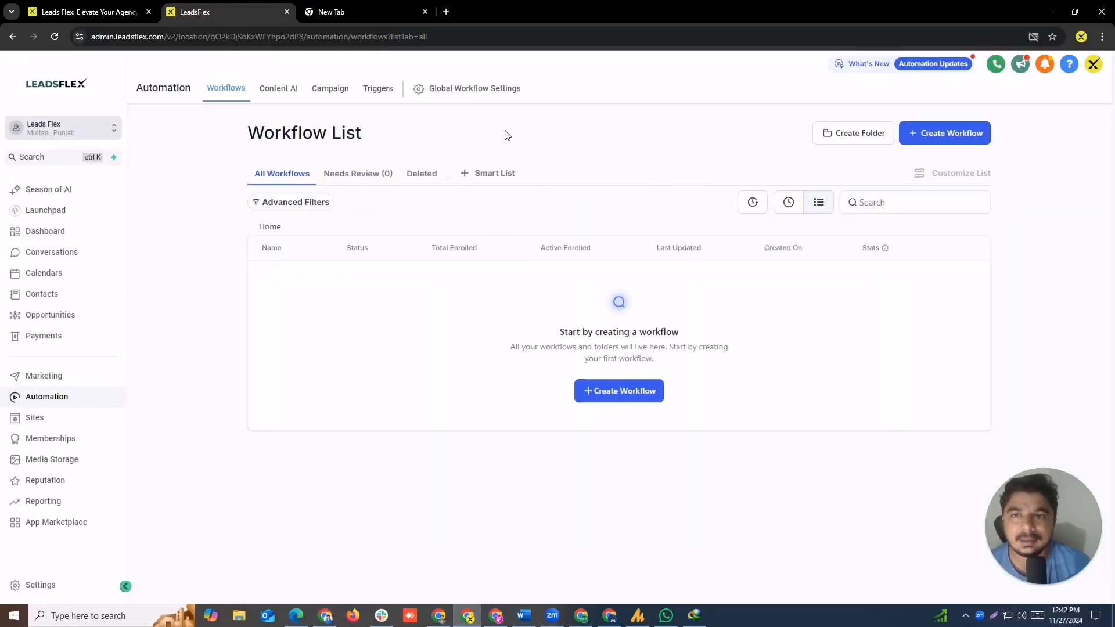
Switch to the leadsflex.com website and open its live chat widget to view the conversation
left_click(96, 12)
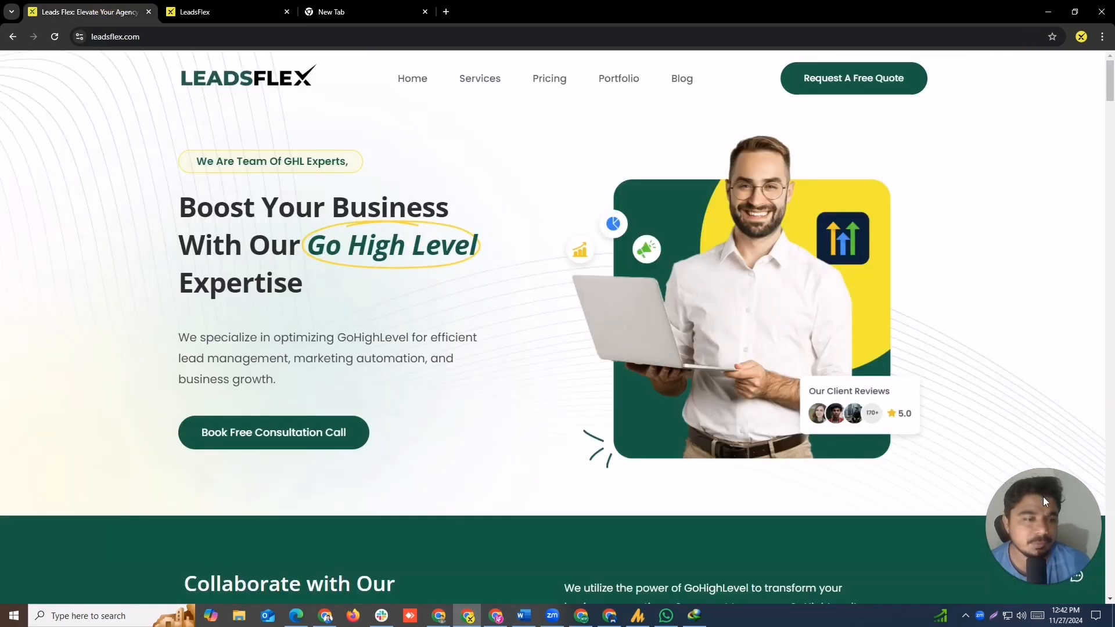
left_click_drag(1044, 497, 672, 490)
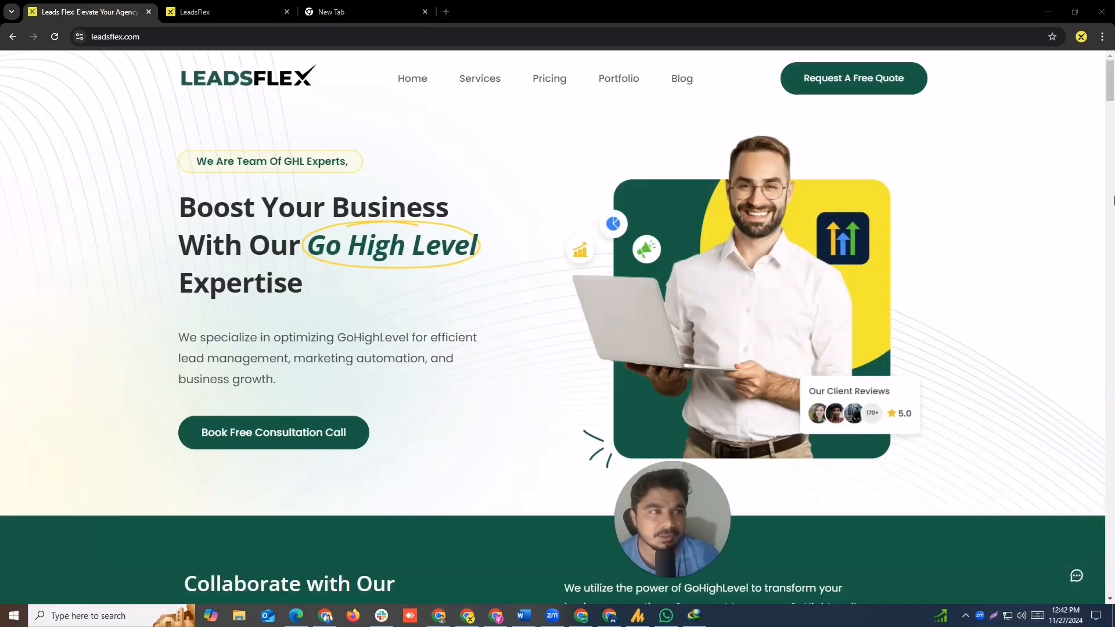
left_click_drag(1110, 84, 1108, 125)
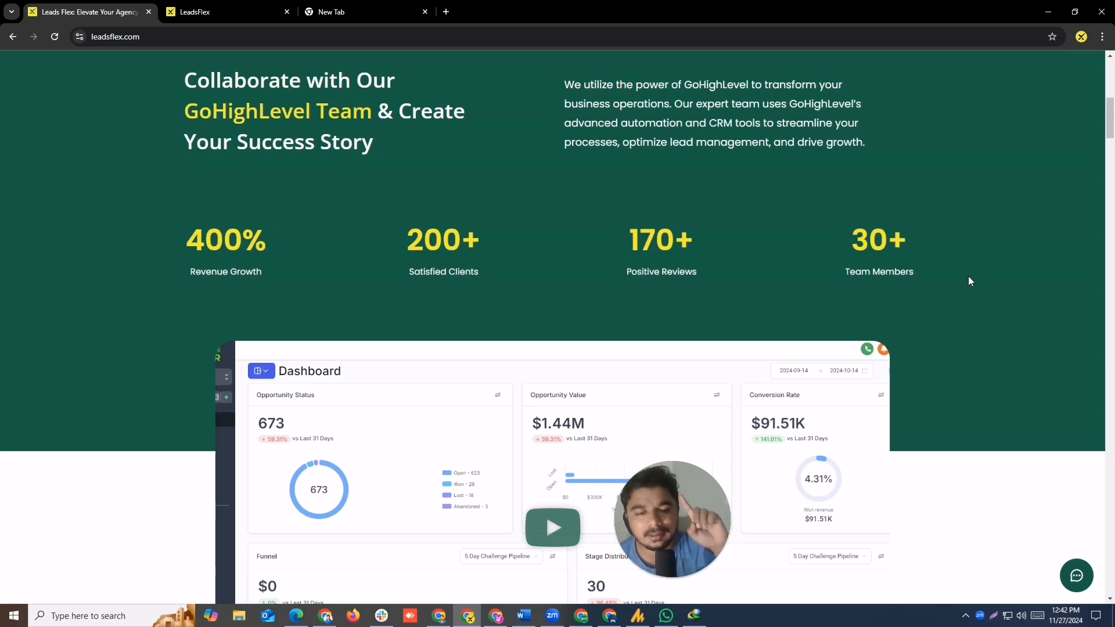
left_click(1077, 576)
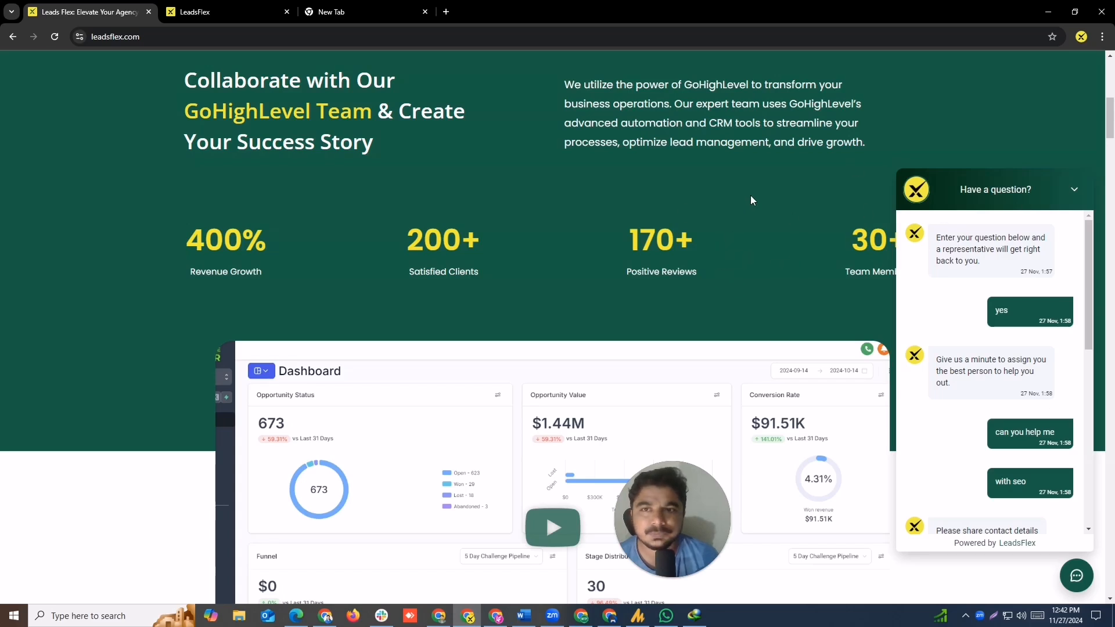
Return to the LeadsFlex admin and create a new workflow from scratch
left_click(242, 6)
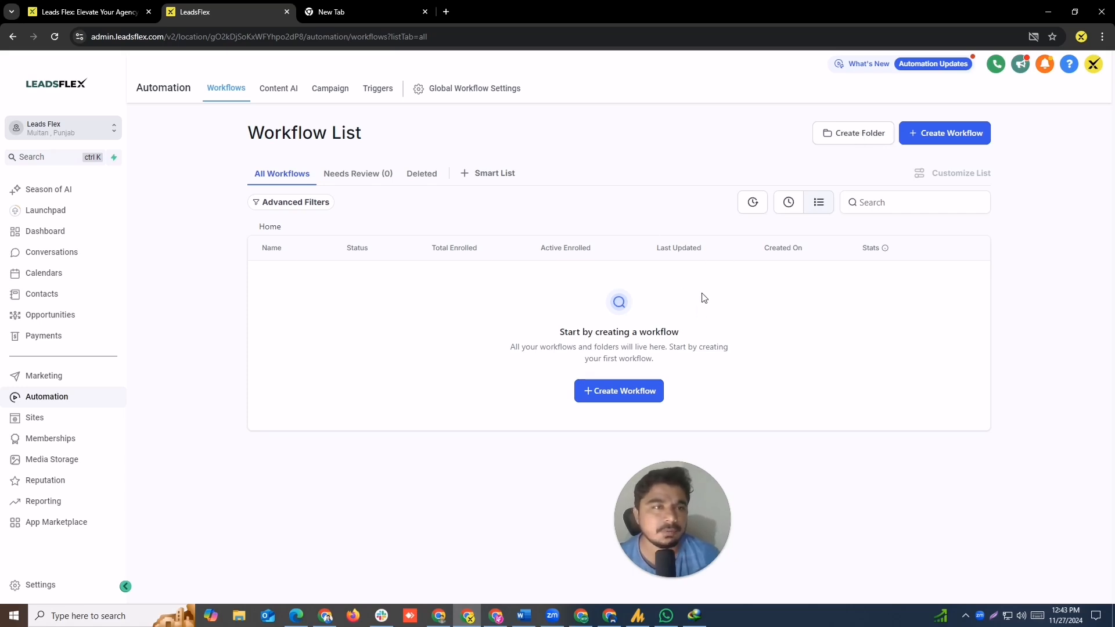
left_click(950, 152)
left_click(902, 188)
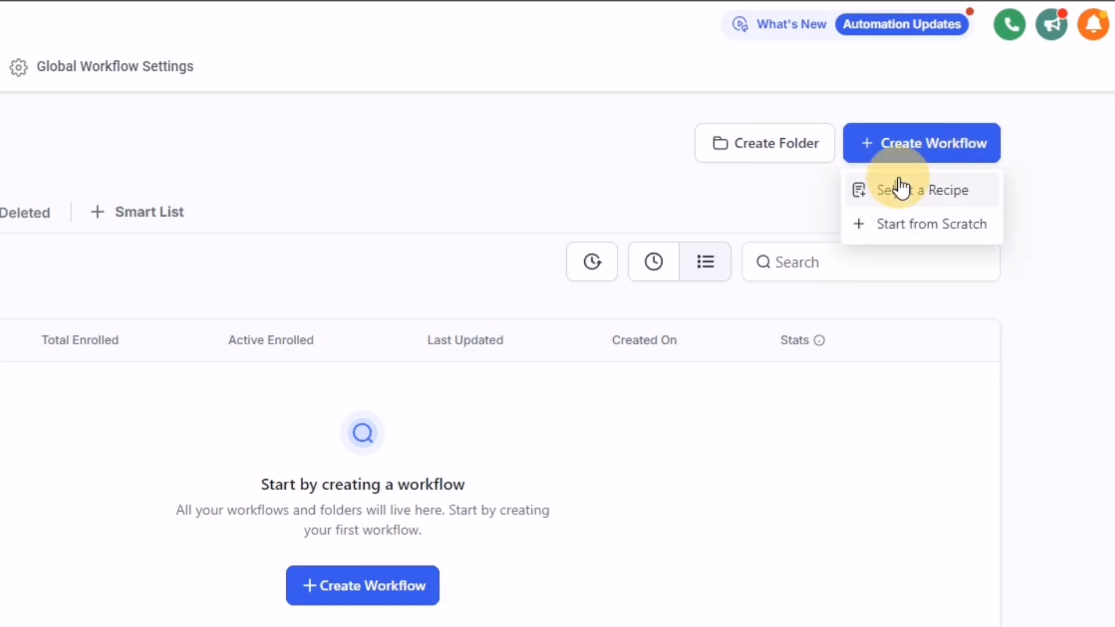
left_click_drag(900, 183, 914, 214)
left_click(930, 230)
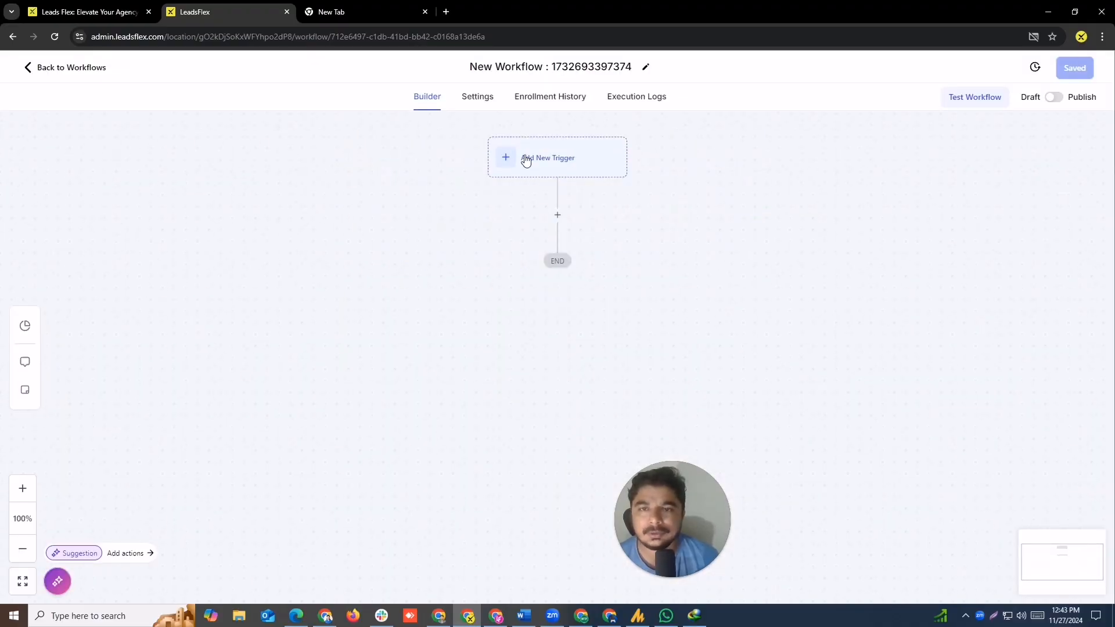
Rename the new workflow as "Chat Widget"
left_click(535, 61)
double_click(535, 61)
key("ctrl+a")
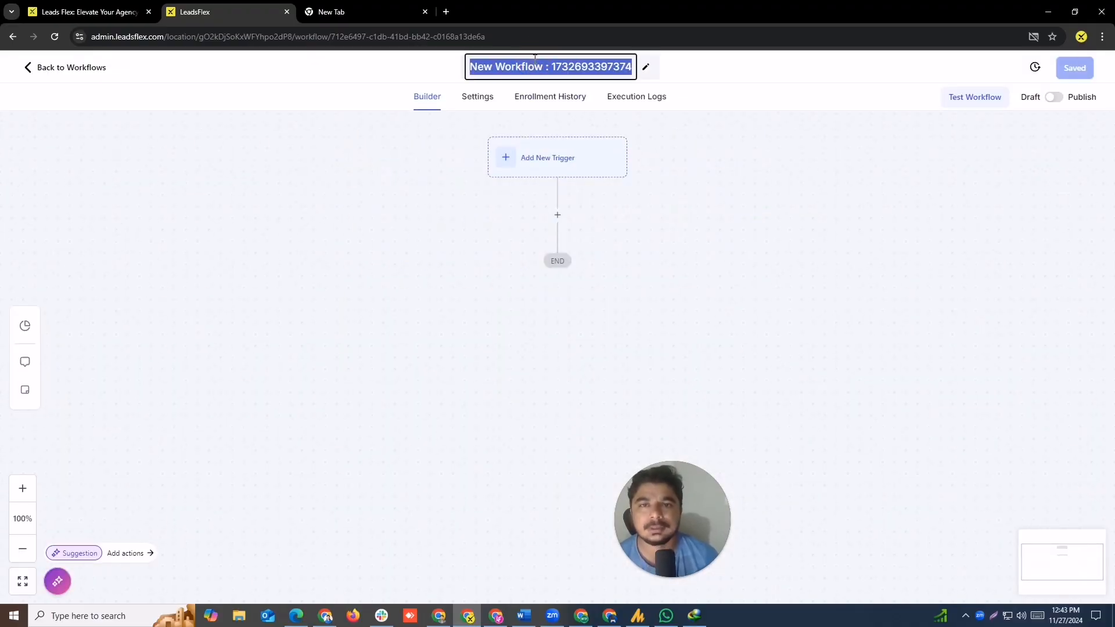
type("Ch")
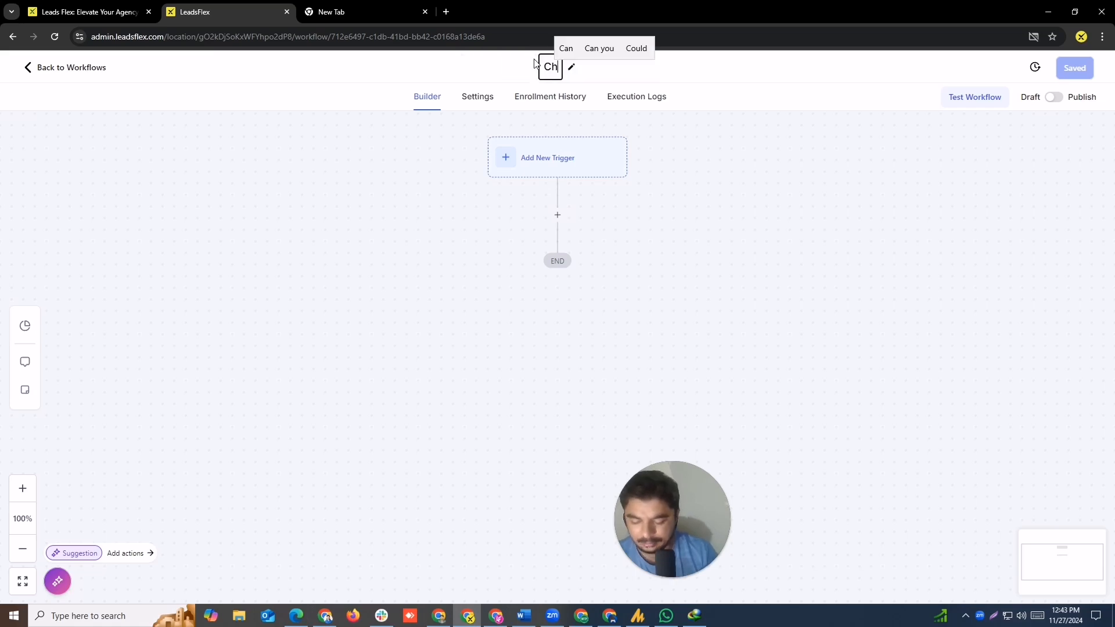
type("at W")
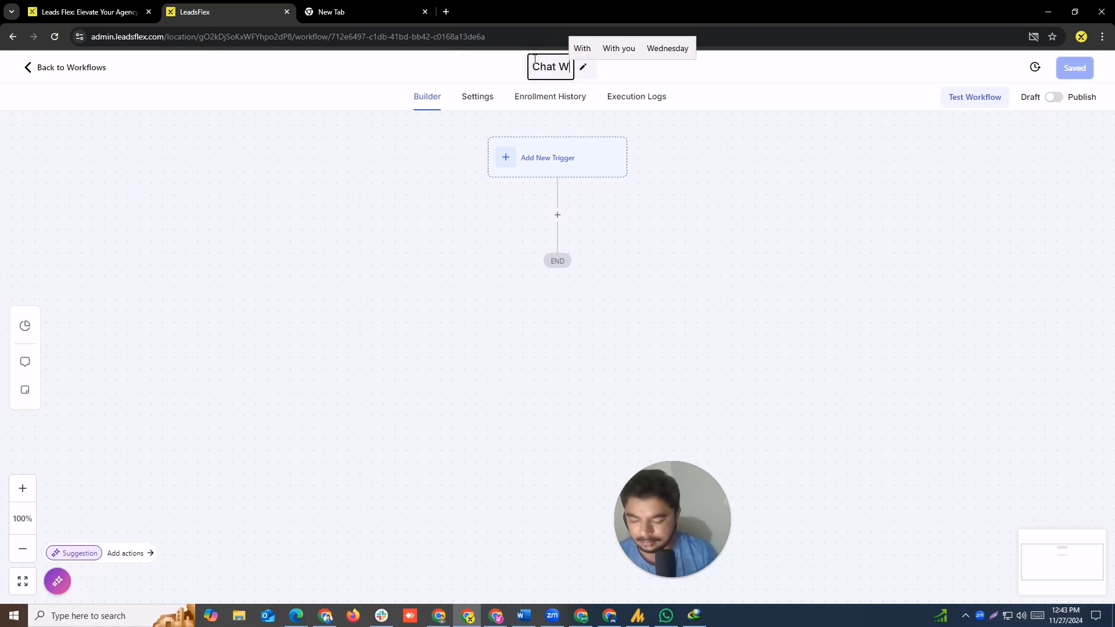
type("id")
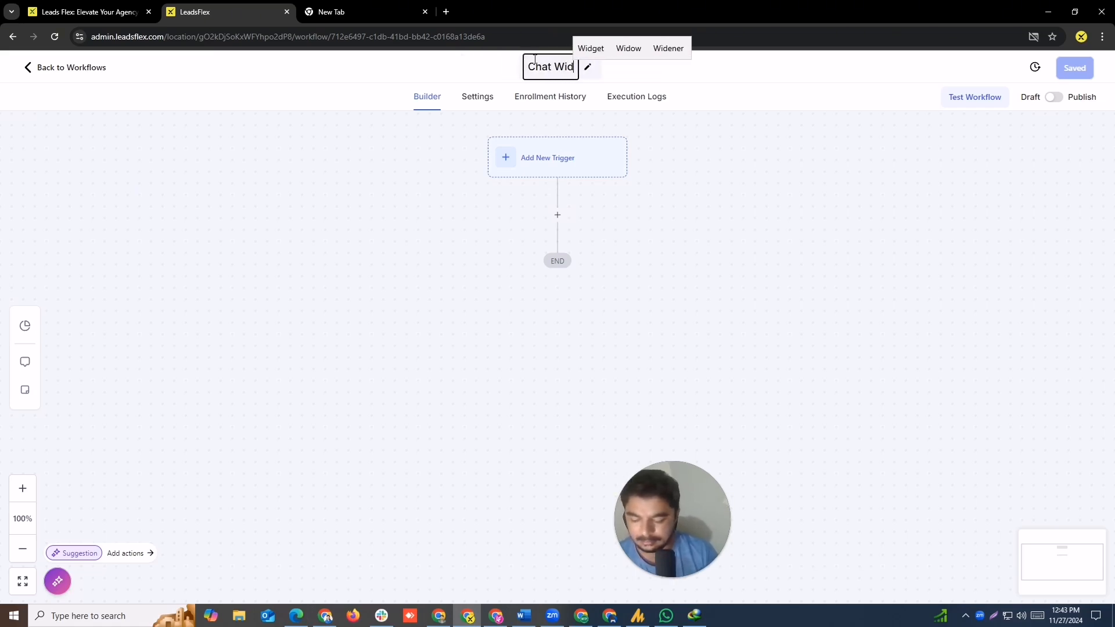
type("get")
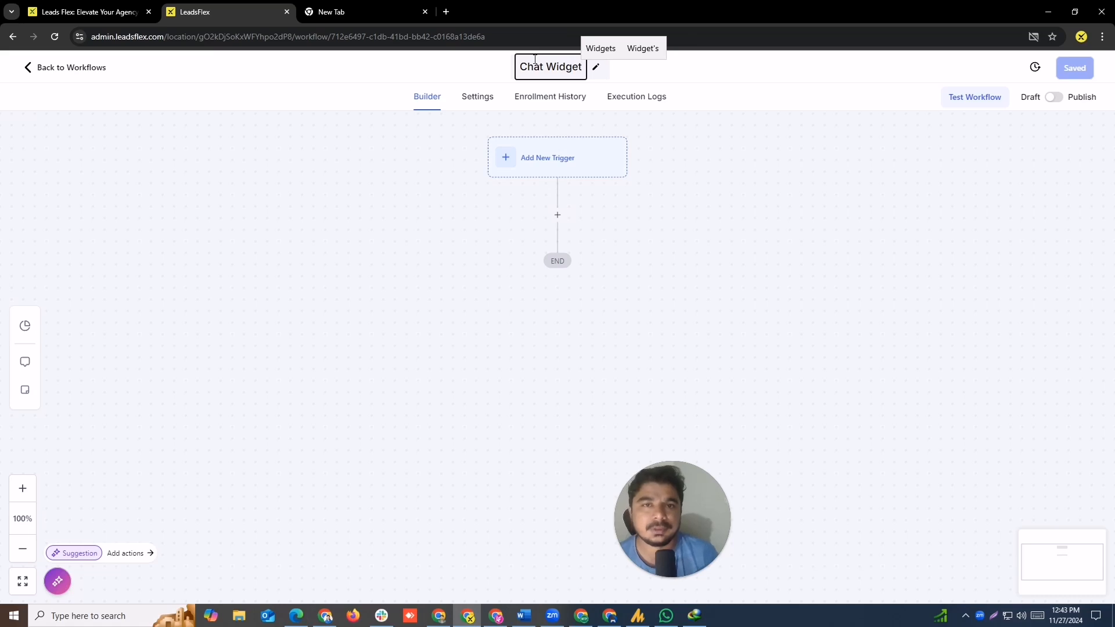
left_click(685, 181)
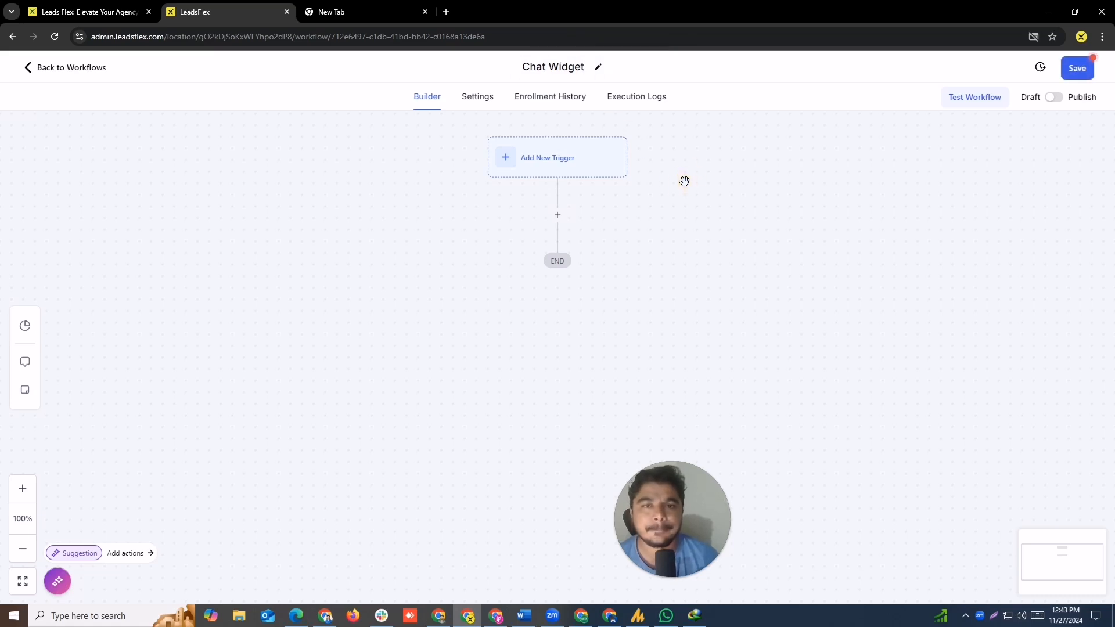
Choose Customer Replied as the workflow's trigger
left_click(563, 176)
left_click(816, 177)
type("cus")
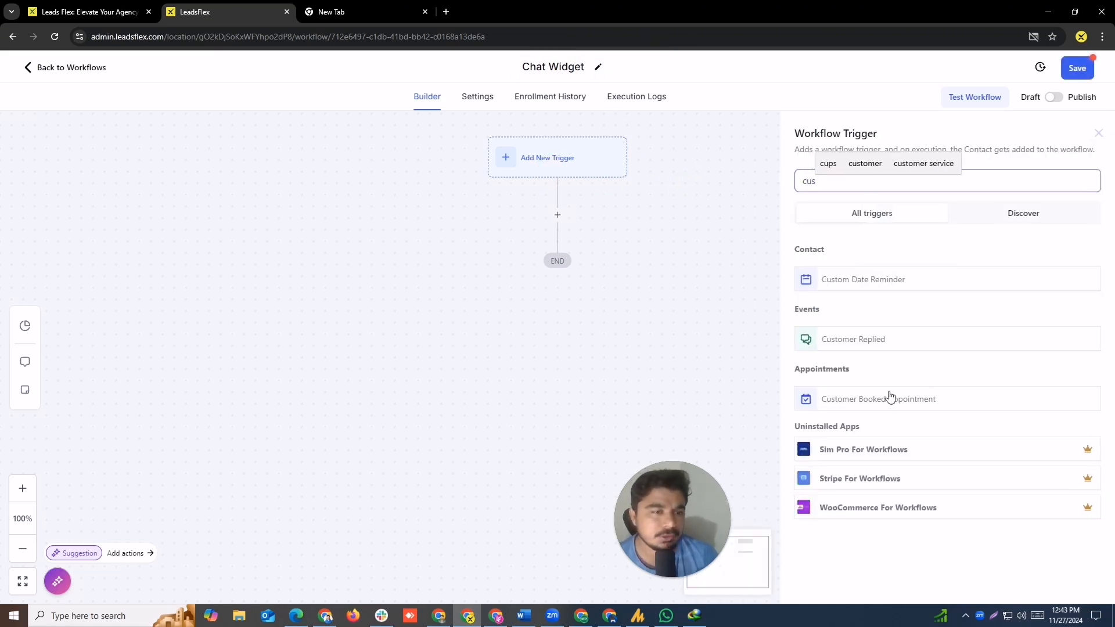
left_click(866, 343)
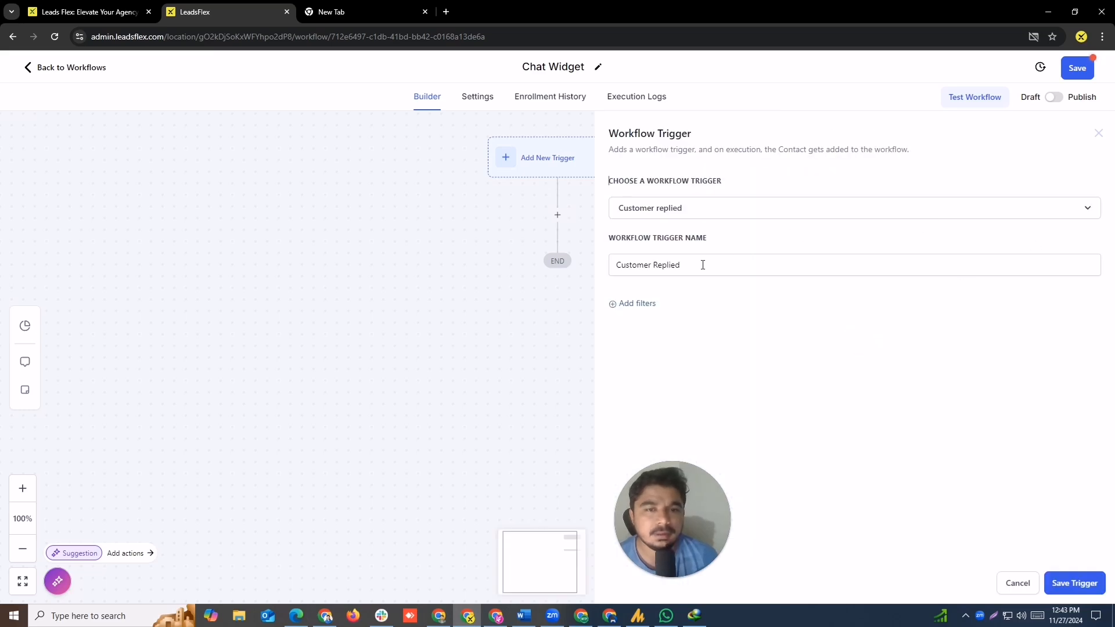
Filter the Customer Replied trigger by the reply channel Chat Widget and save the trigger
left_click(635, 304)
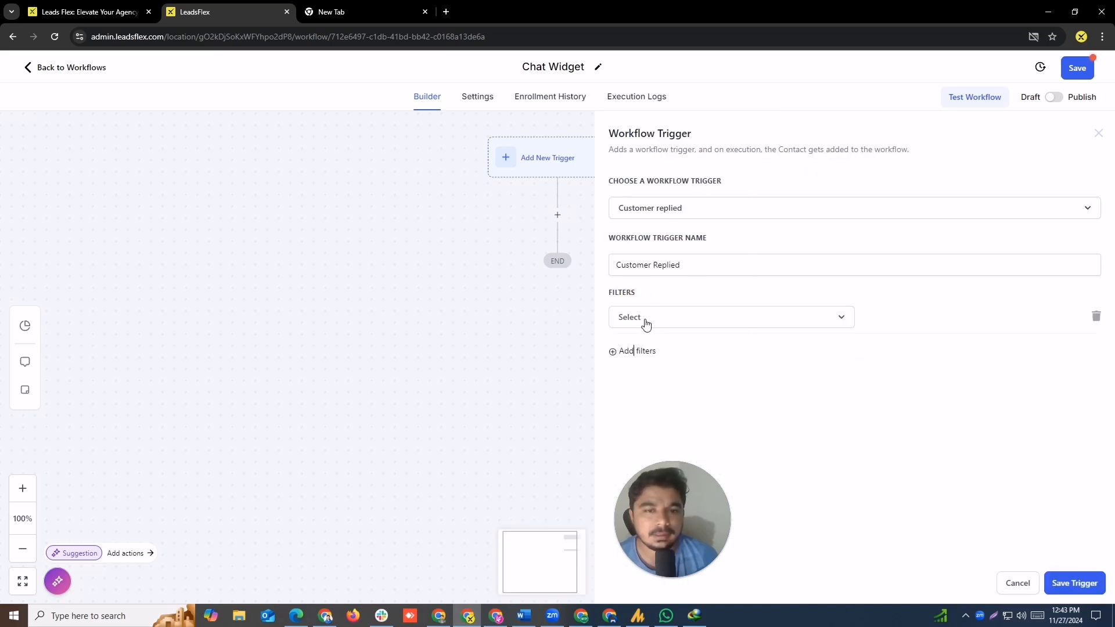
left_click(647, 325)
left_click_drag(685, 488, 406, 485)
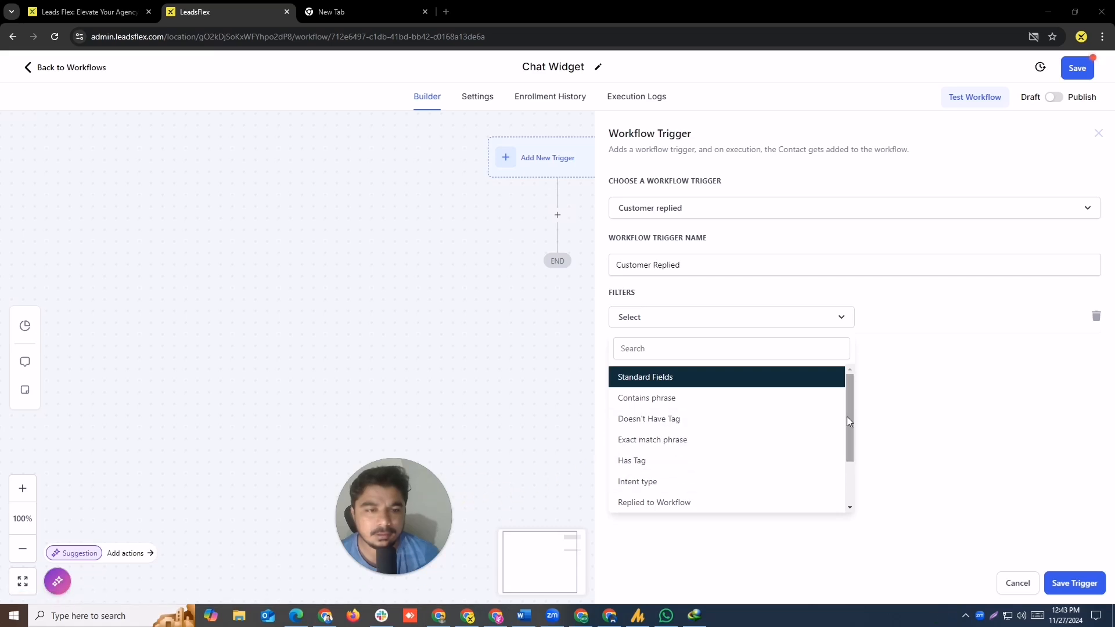
left_click_drag(847, 416, 842, 469)
left_click(663, 453)
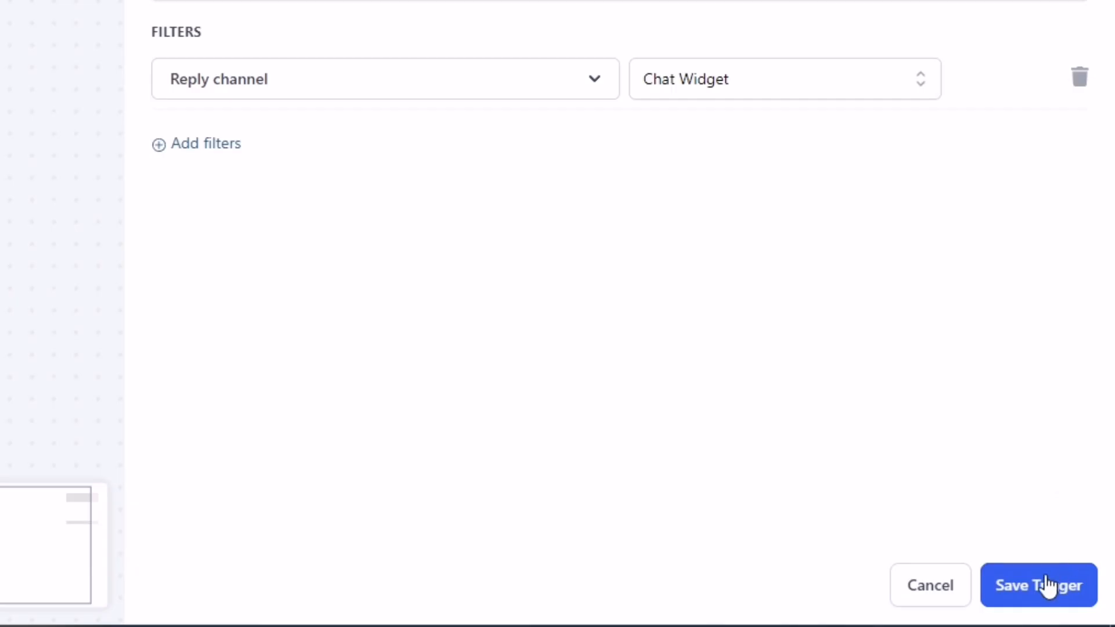
left_click(1049, 586)
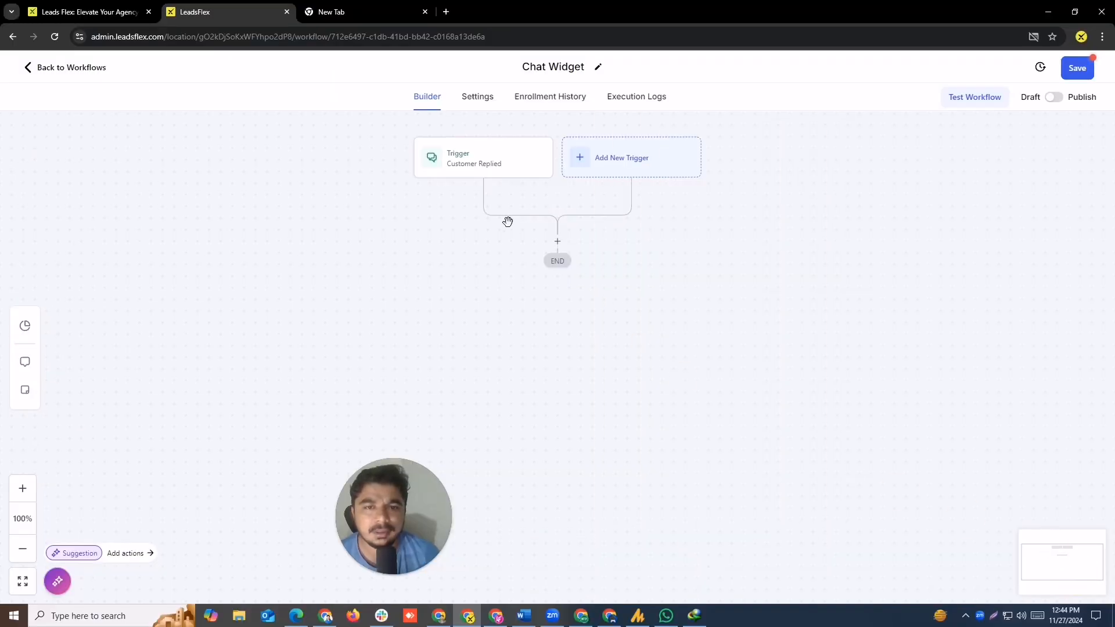
Add a Send Internal Notification action after the trigger and set its type to Notification
left_click(559, 245)
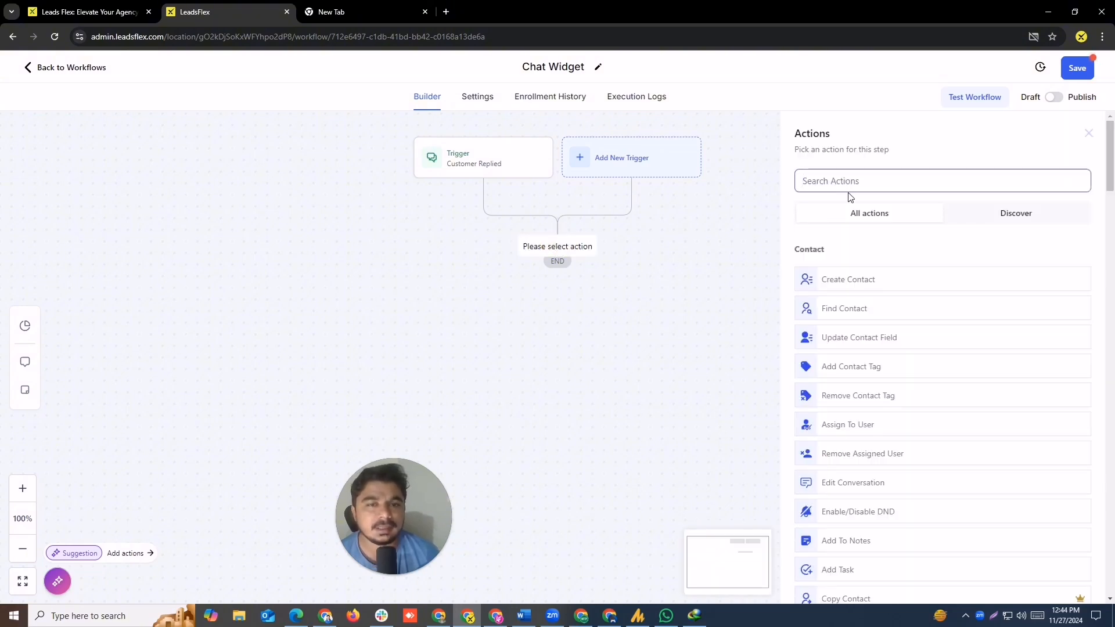
type("no")
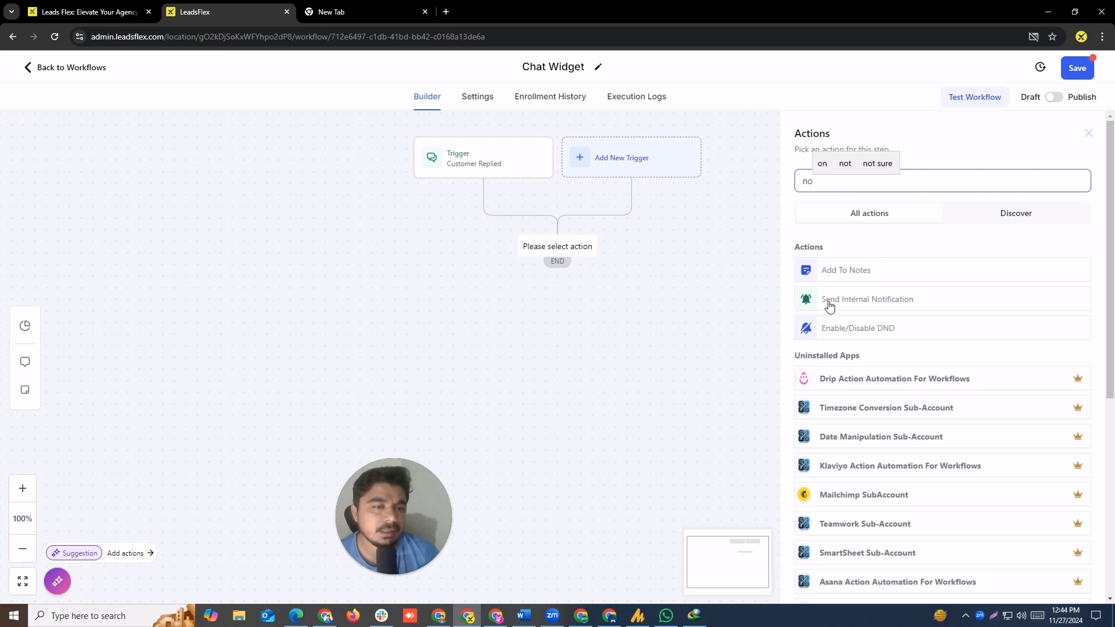
left_click(858, 302)
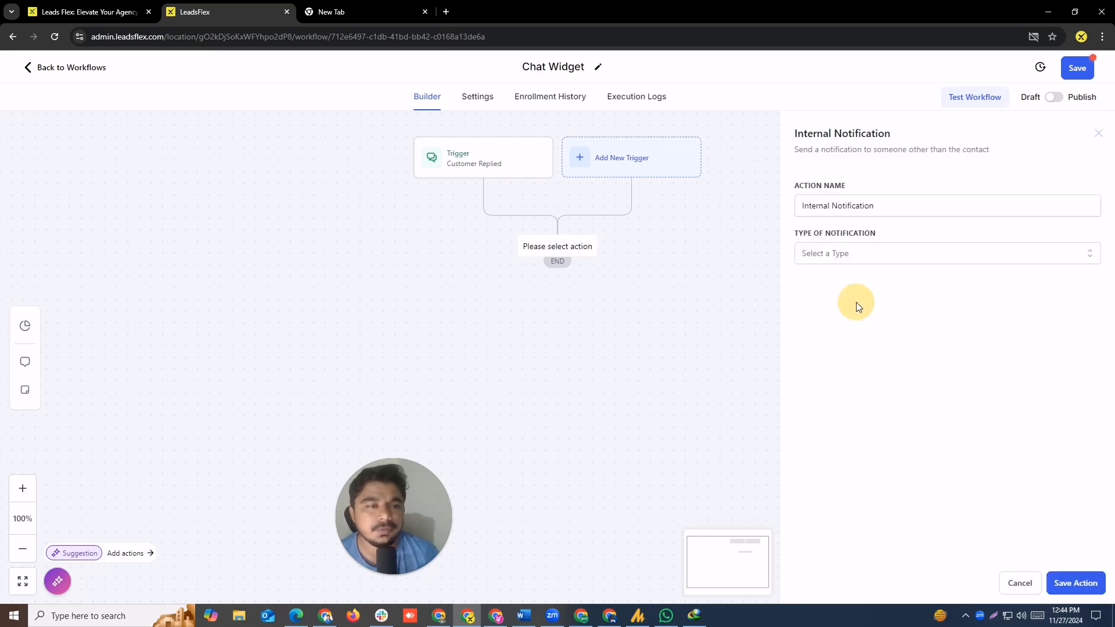
left_click(849, 254)
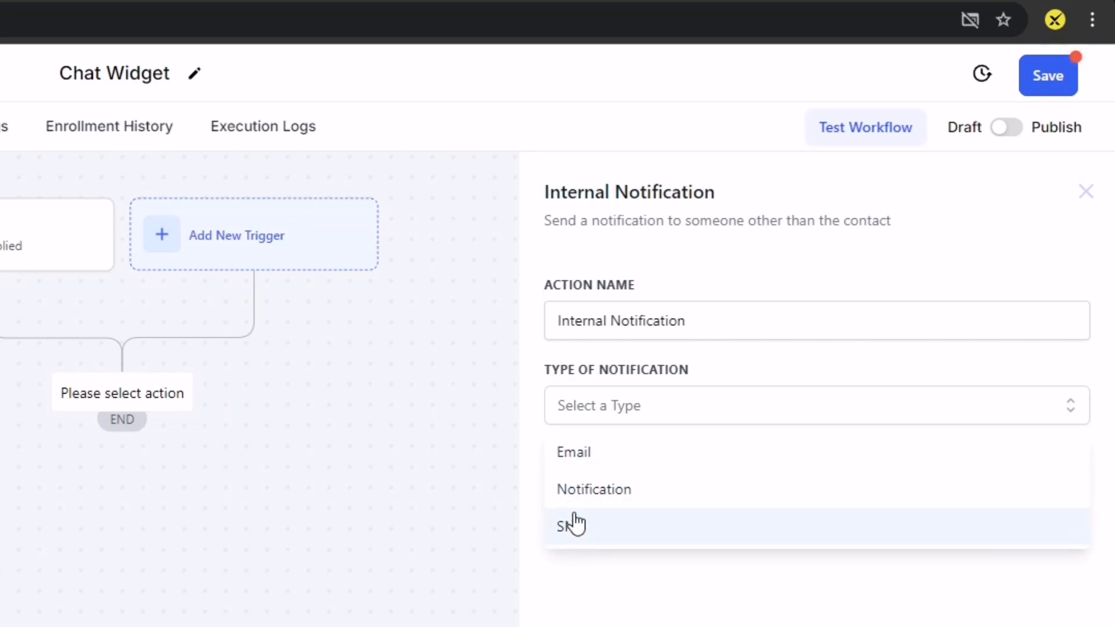
left_click(598, 499)
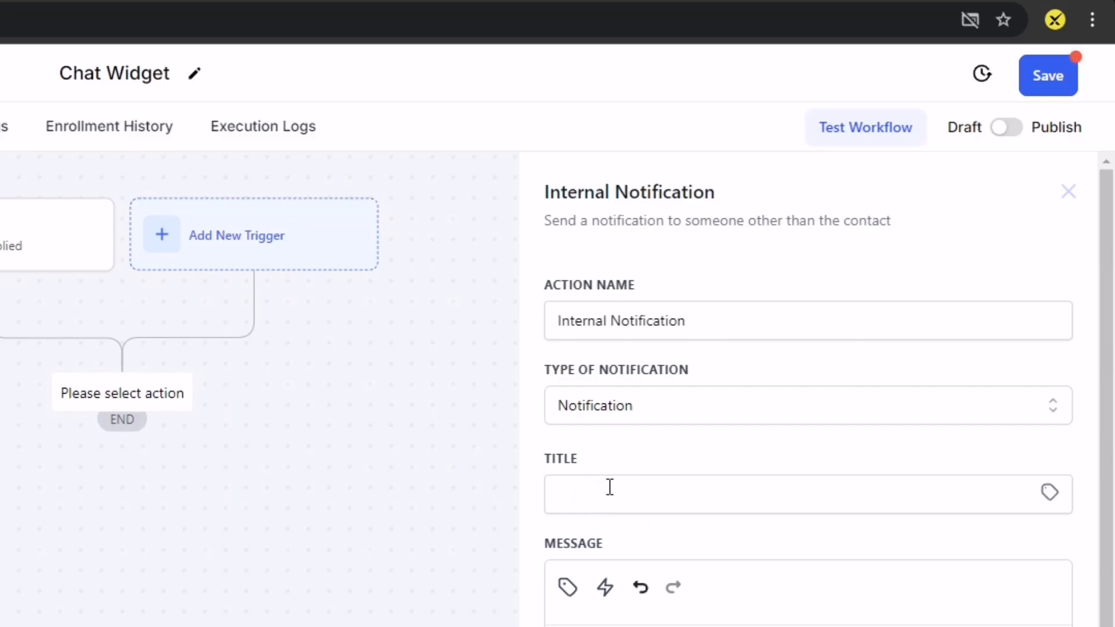
Set the notification title to "{{contact.name}} Please check new chat"
left_click(609, 487)
left_click(888, 330)
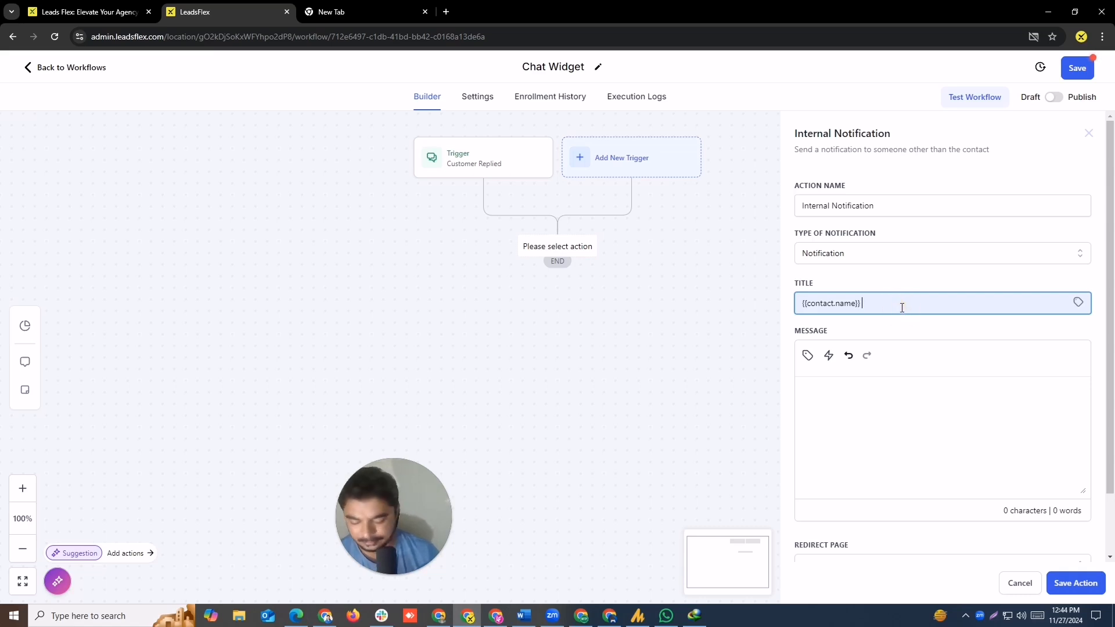
type("CONFIRM")
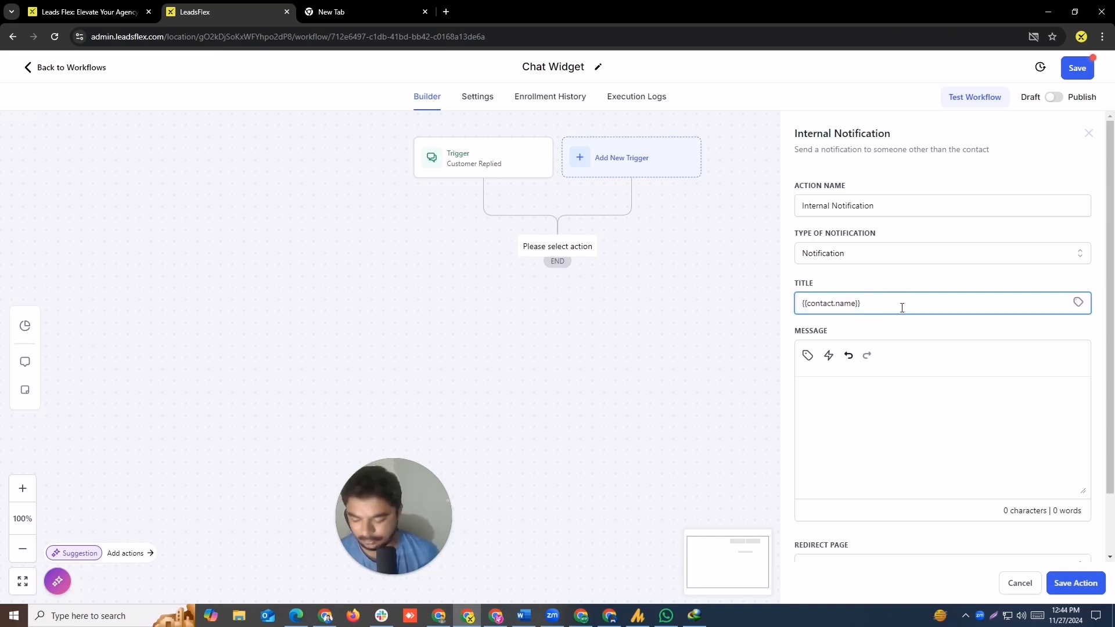
type("v")
key("BackSpace")
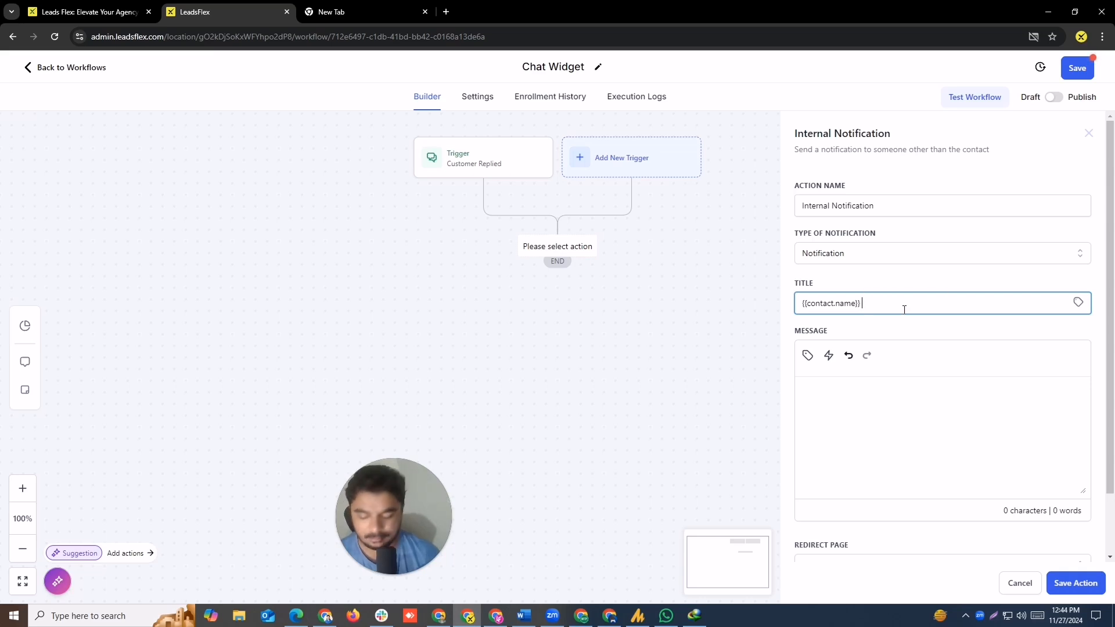
key("super+v")
left_click(910, 399)
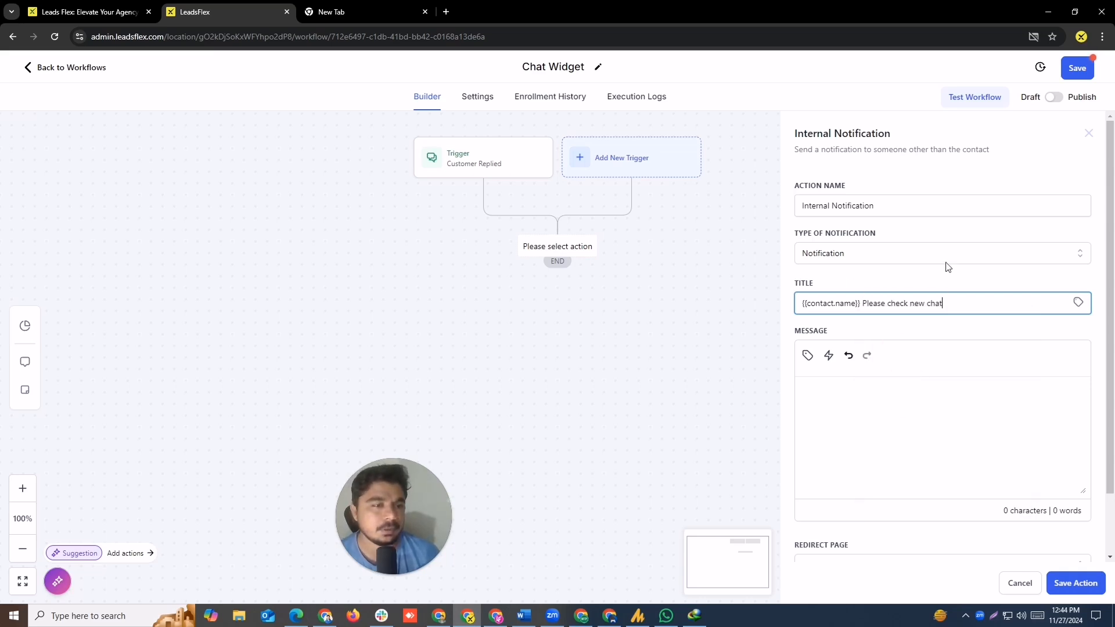
Insert the contact placeholder {{contact.name}} into the notification message
left_click(897, 402)
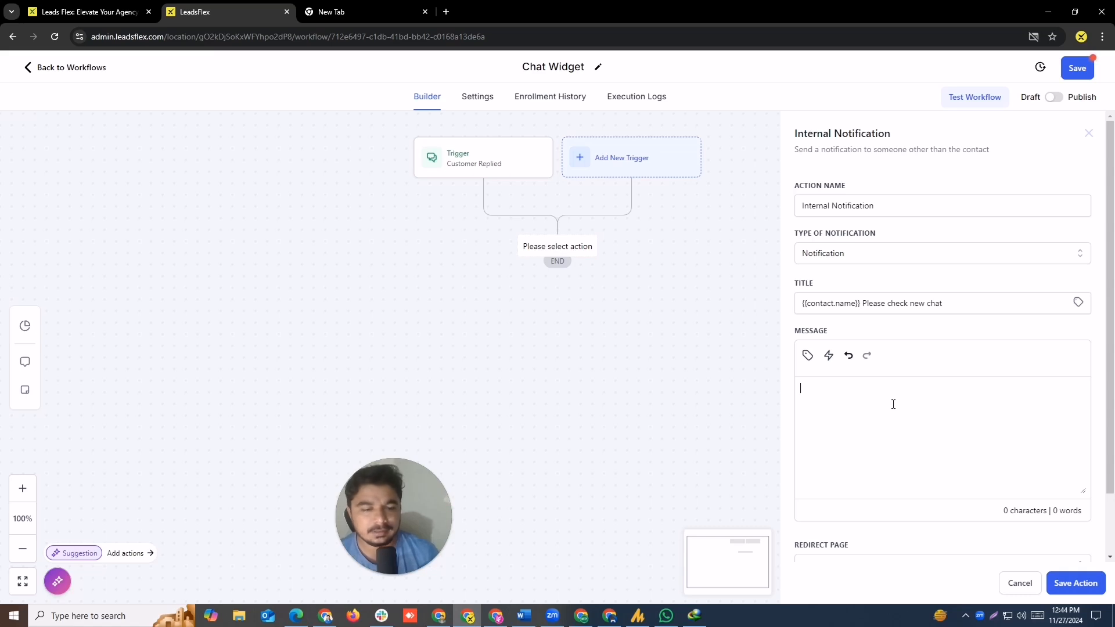
left_click(808, 356)
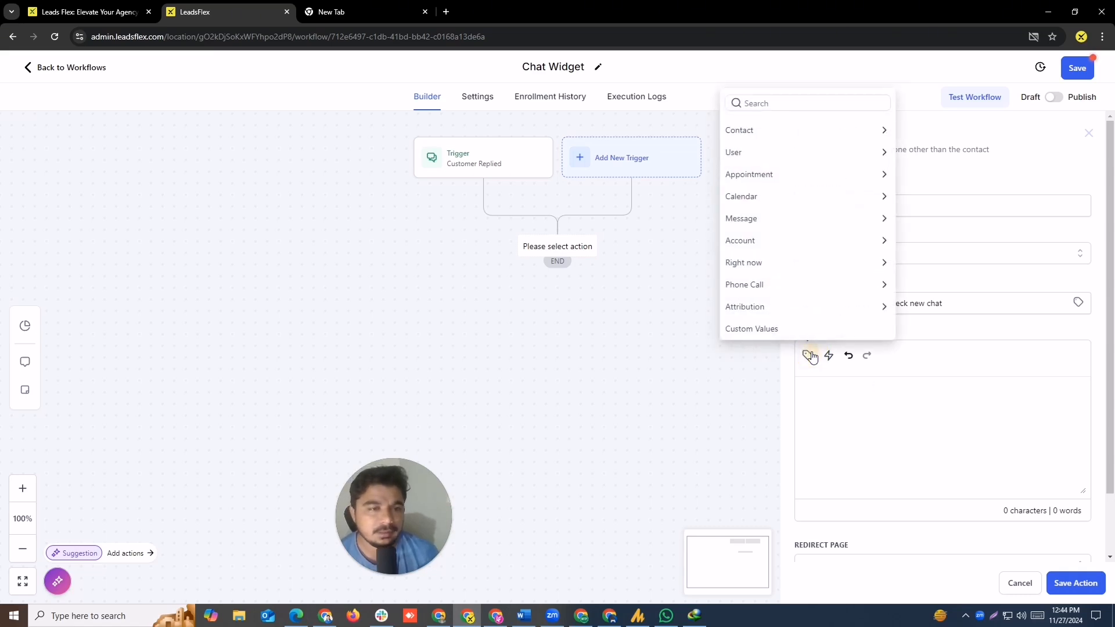
left_click(809, 132)
left_click(761, 105)
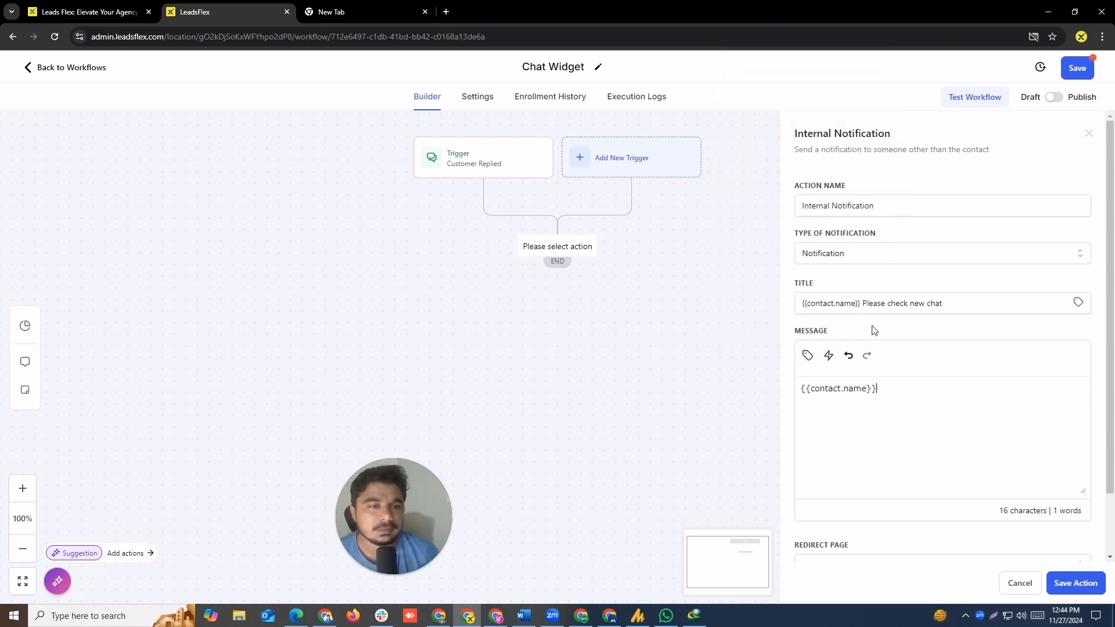
Complete the notification message with "check new message" after the contact placeholder and set its redirect page to Conversation
type("check ")
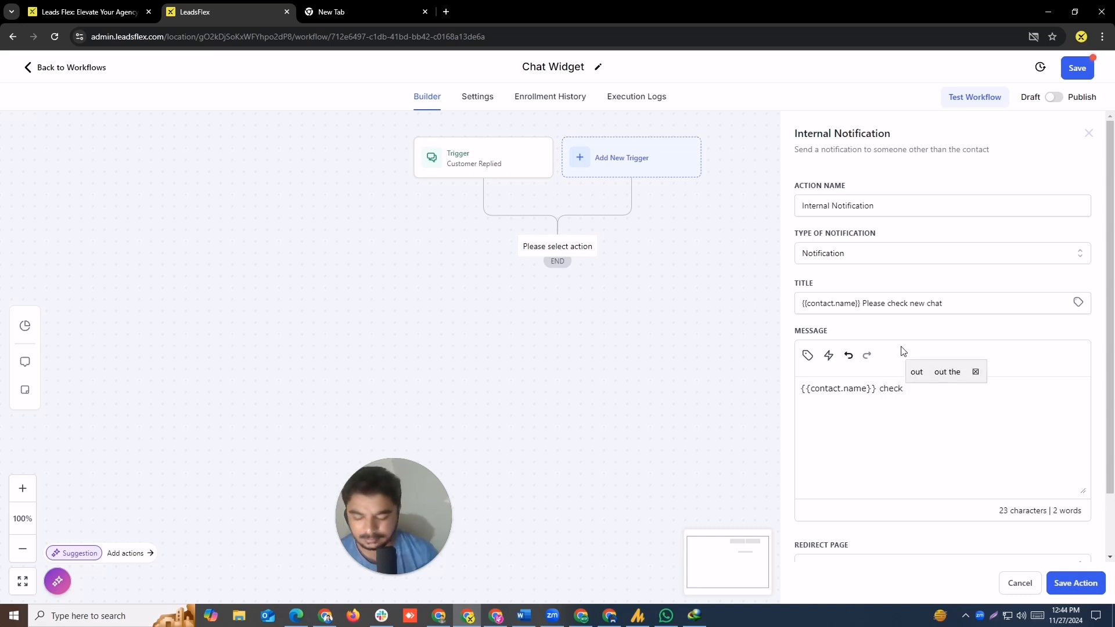
type("new message")
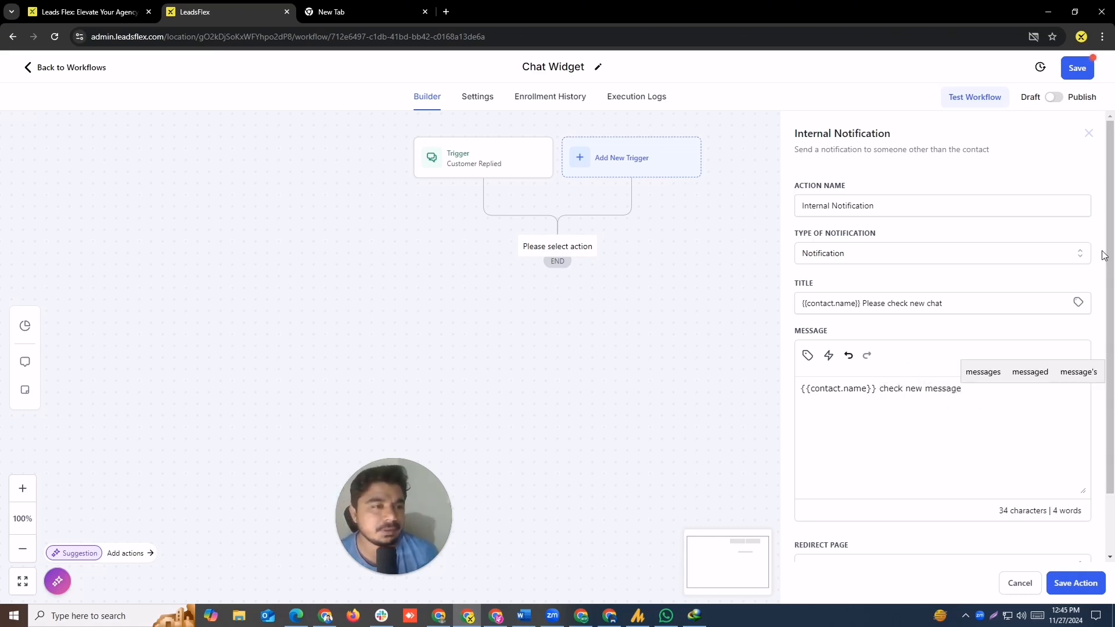
scroll(1096, 378, "down", 1)
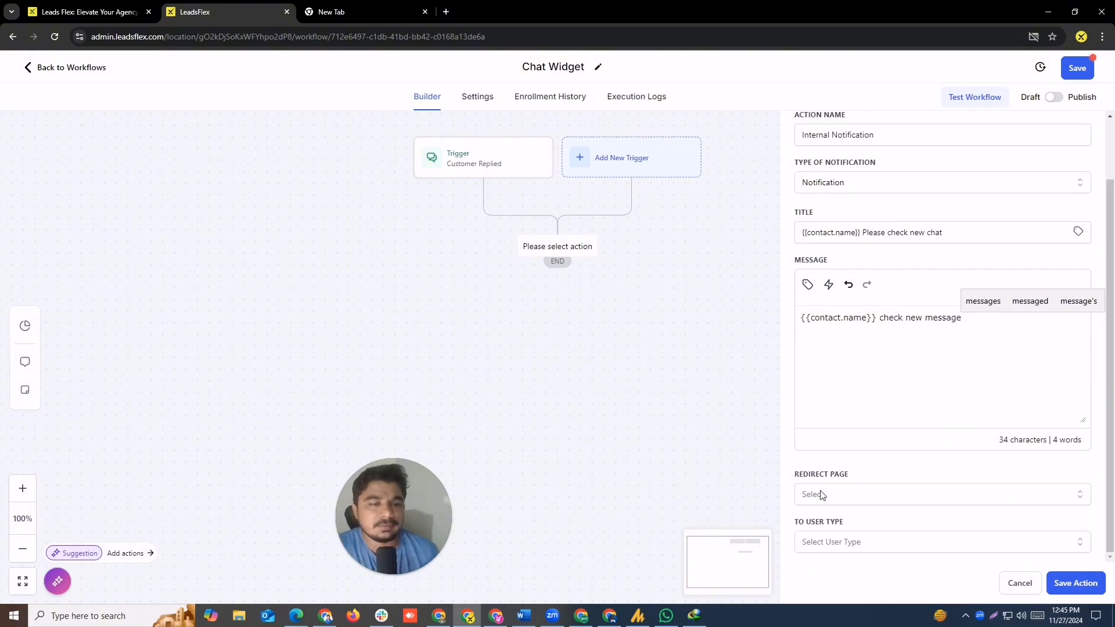
left_click(853, 493)
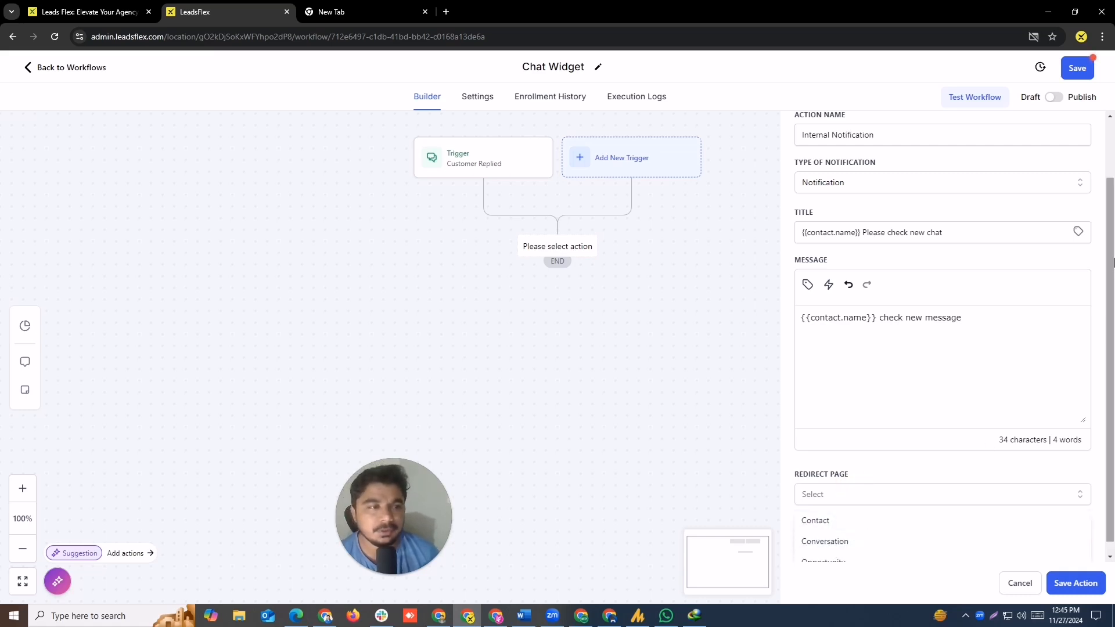
scroll(839, 546, "down", 1)
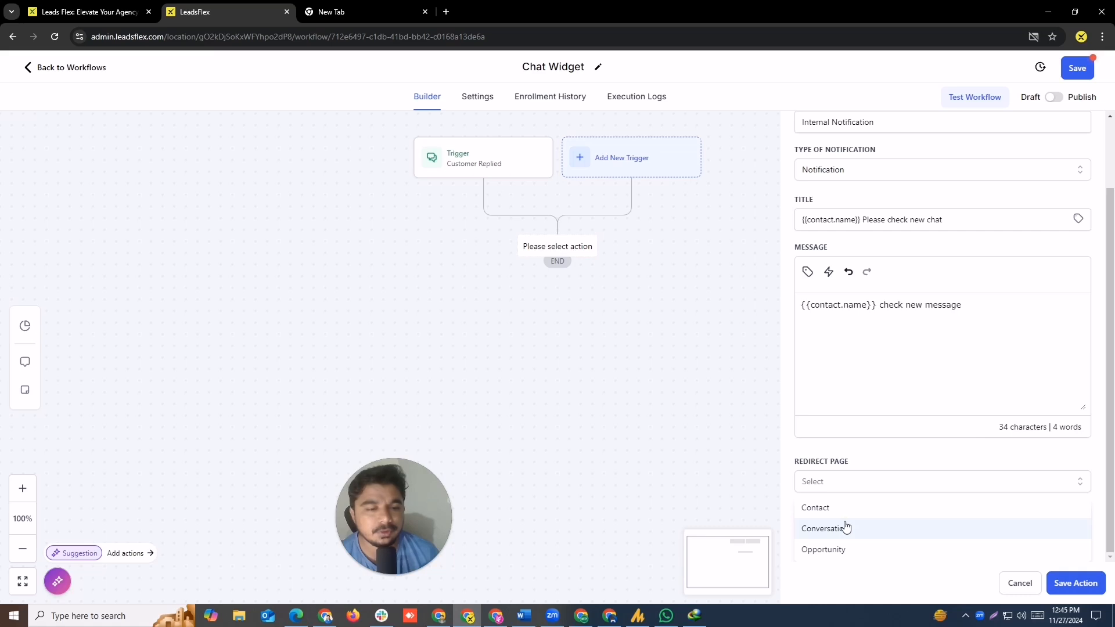
left_click(846, 526)
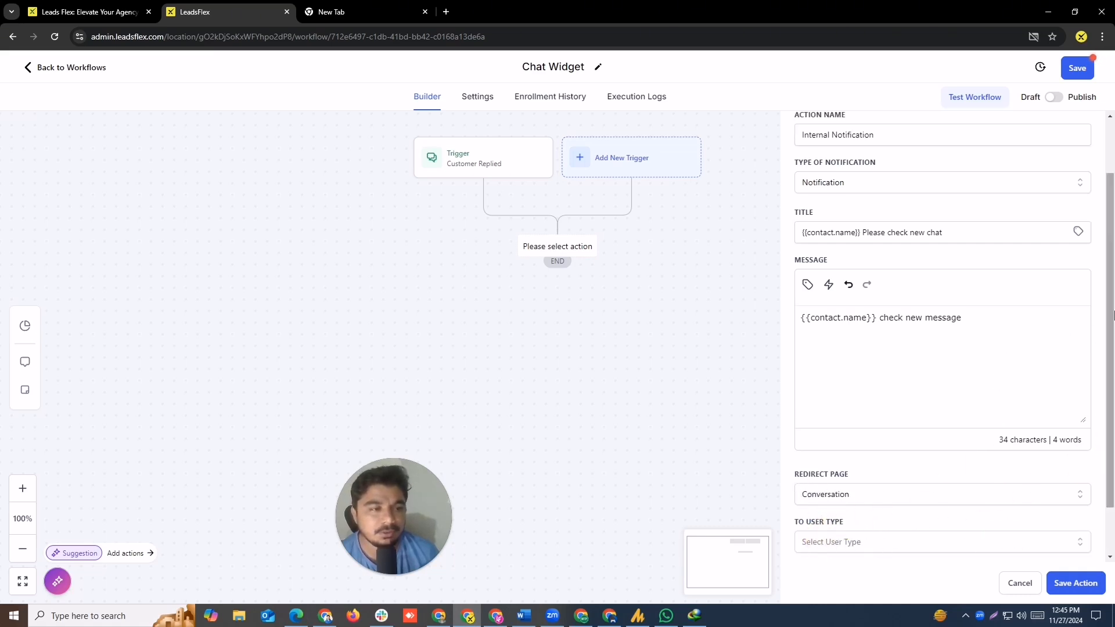
Try to address the notification to a Particular User and choose the recipient
left_click(848, 542)
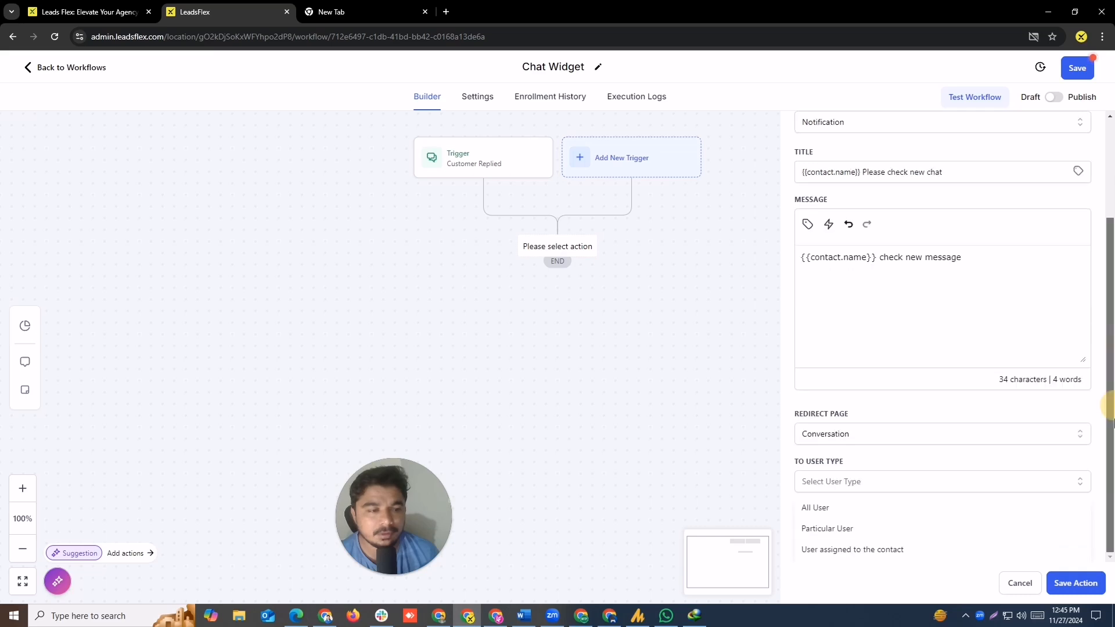
left_click(827, 529)
left_click(856, 544)
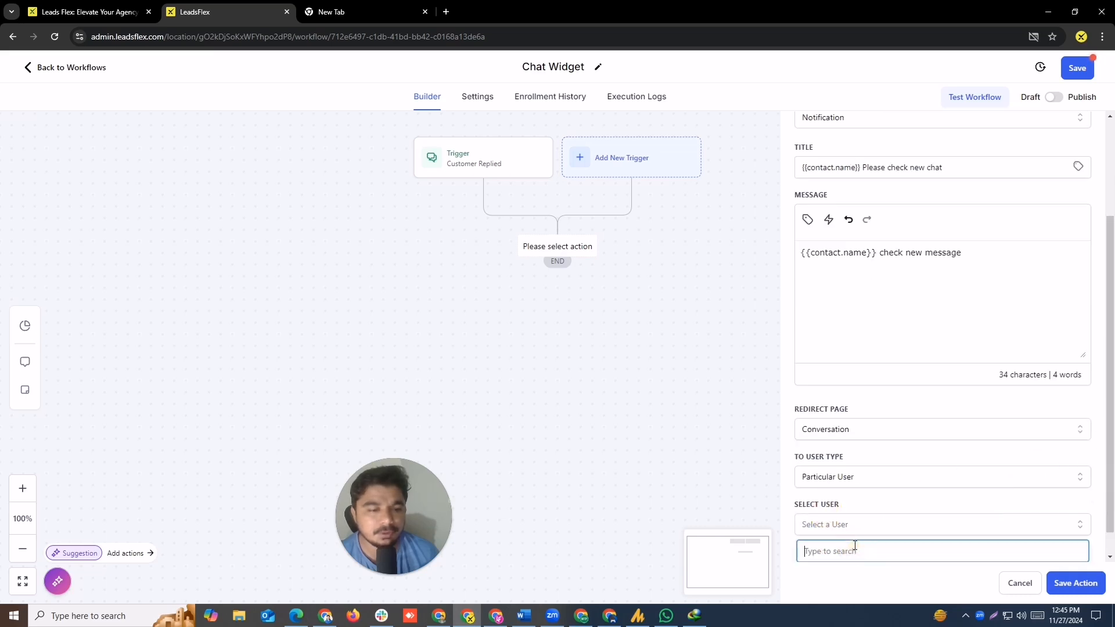
left_click(854, 531)
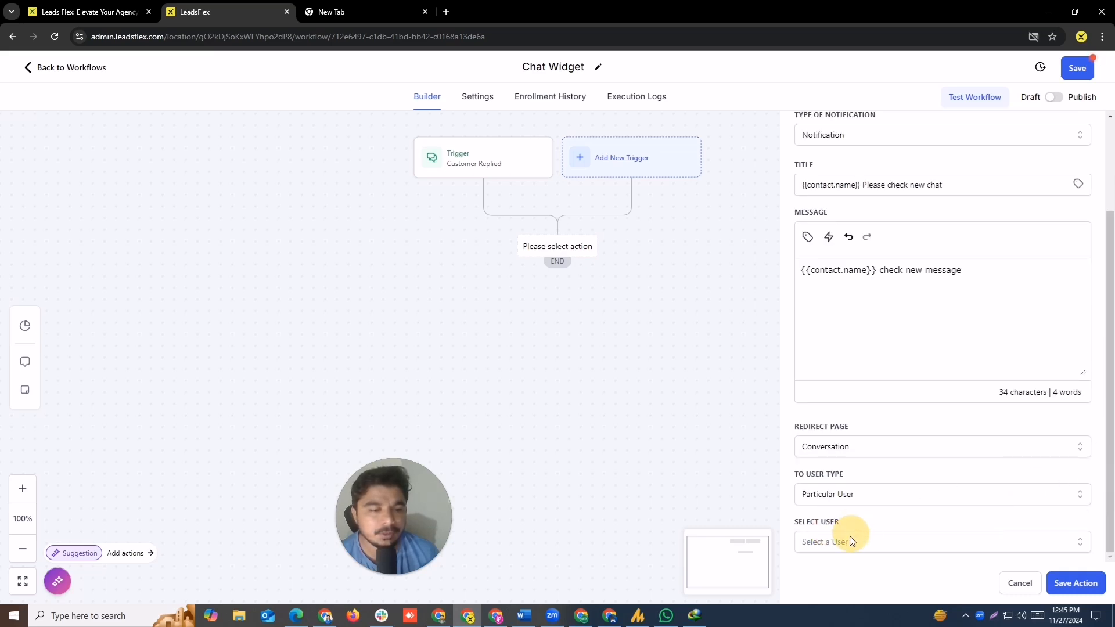
left_click(852, 534)
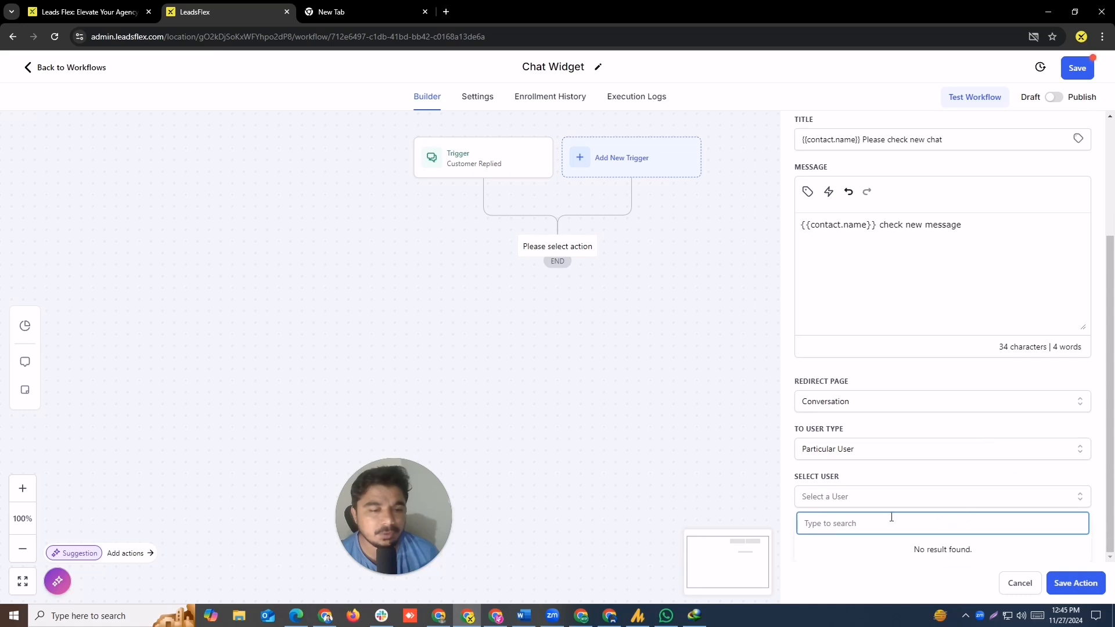
left_click(824, 496)
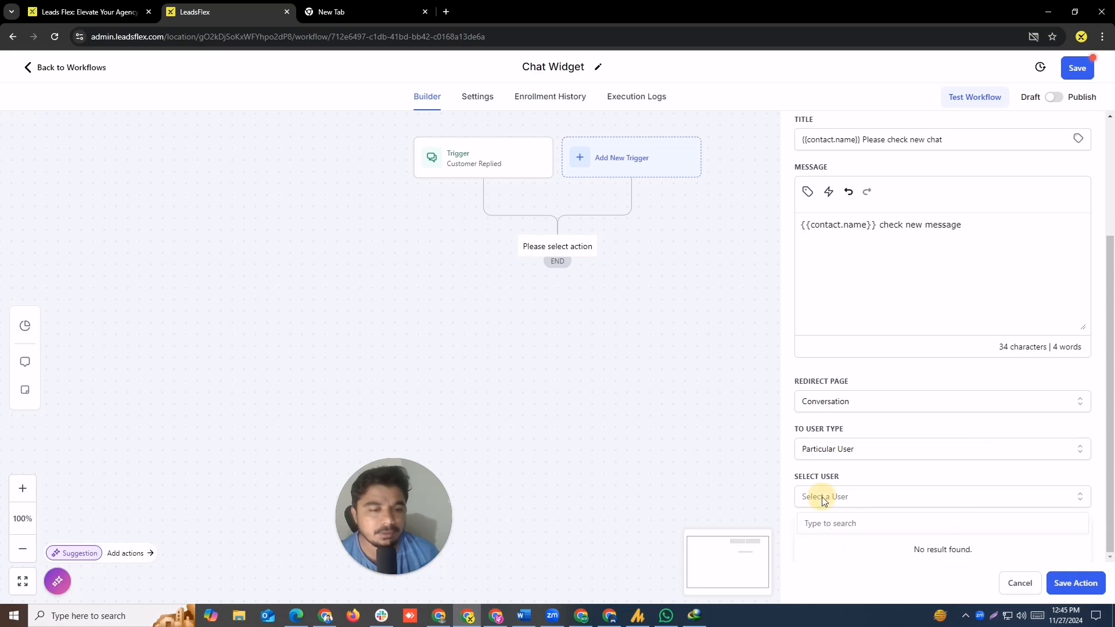
left_click(828, 498)
left_click(842, 543)
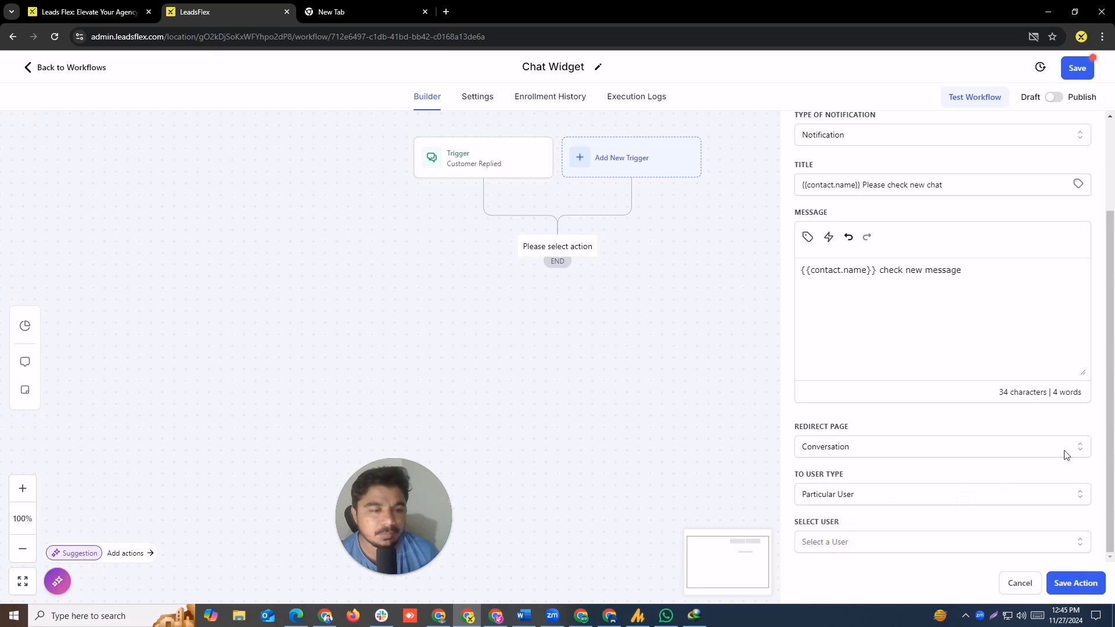
left_click(846, 541)
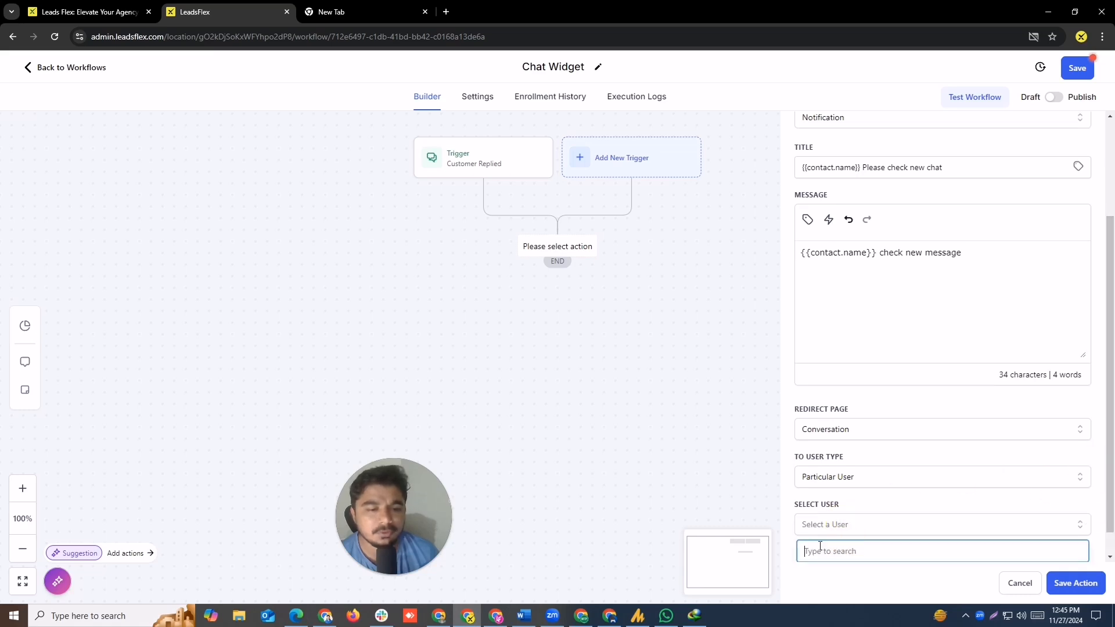
Set the notification's recipient user type to All User and save the action
left_click(812, 478)
left_click(813, 510)
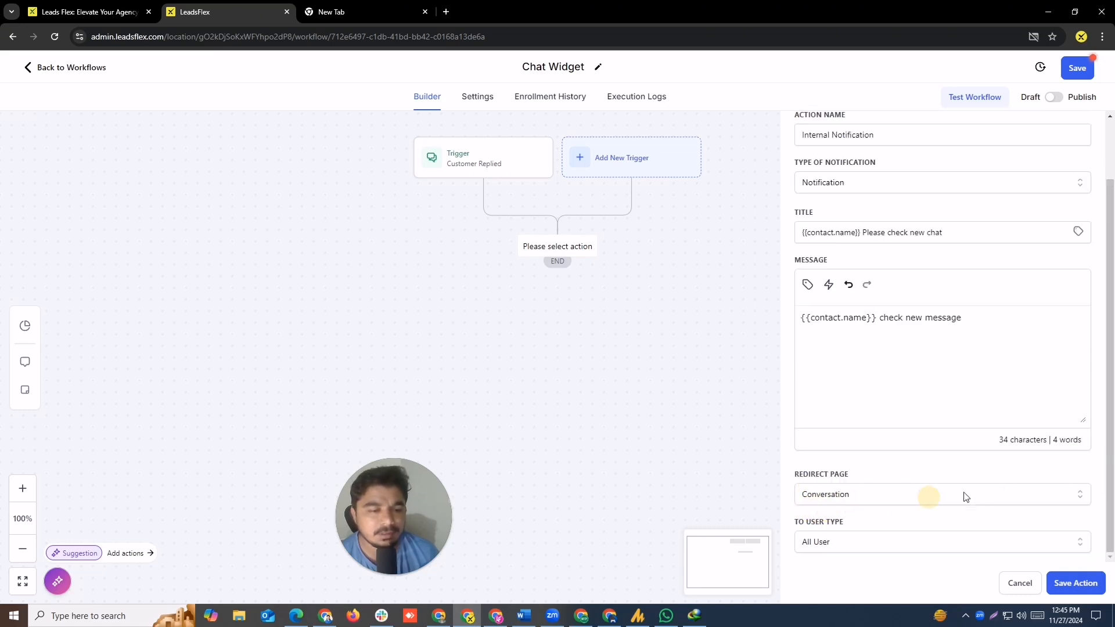
left_click(1059, 583)
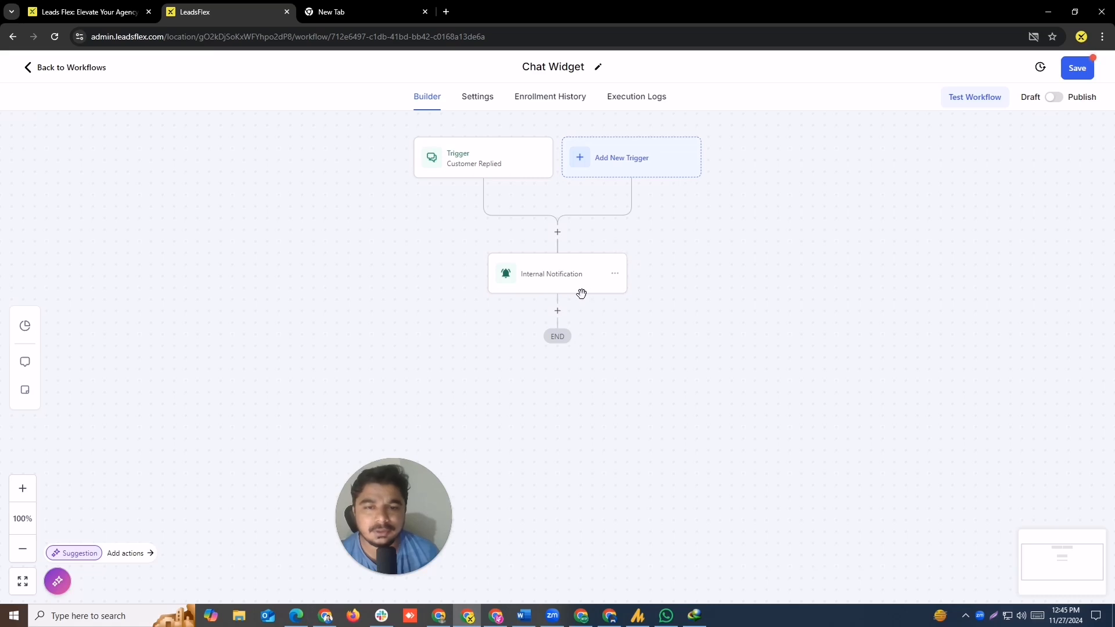
left_click(557, 312)
left_click(840, 182)
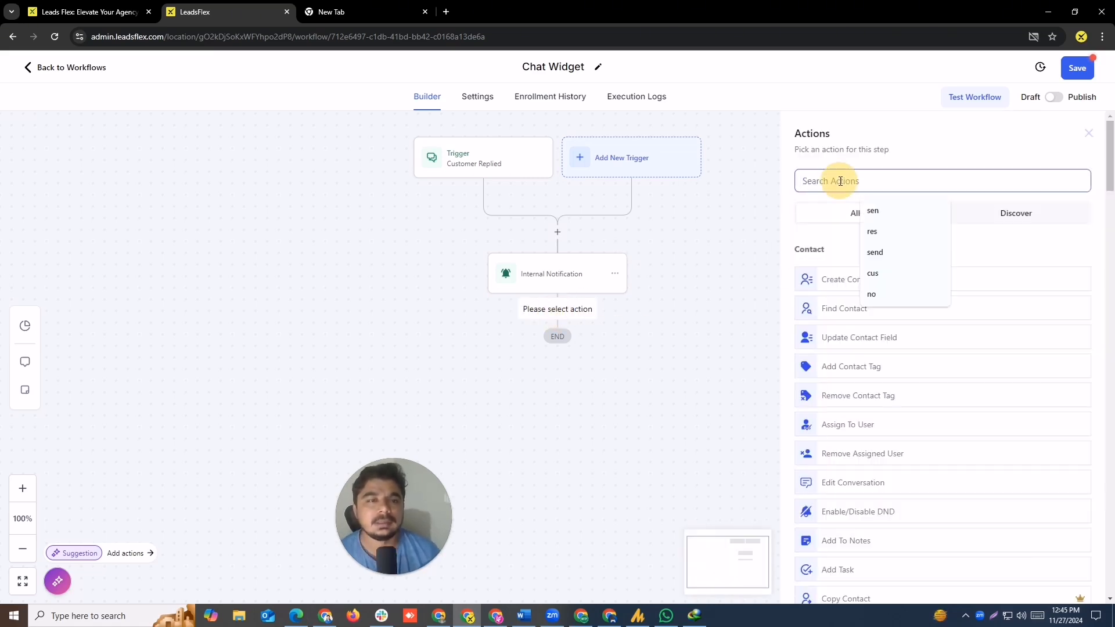
type("c")
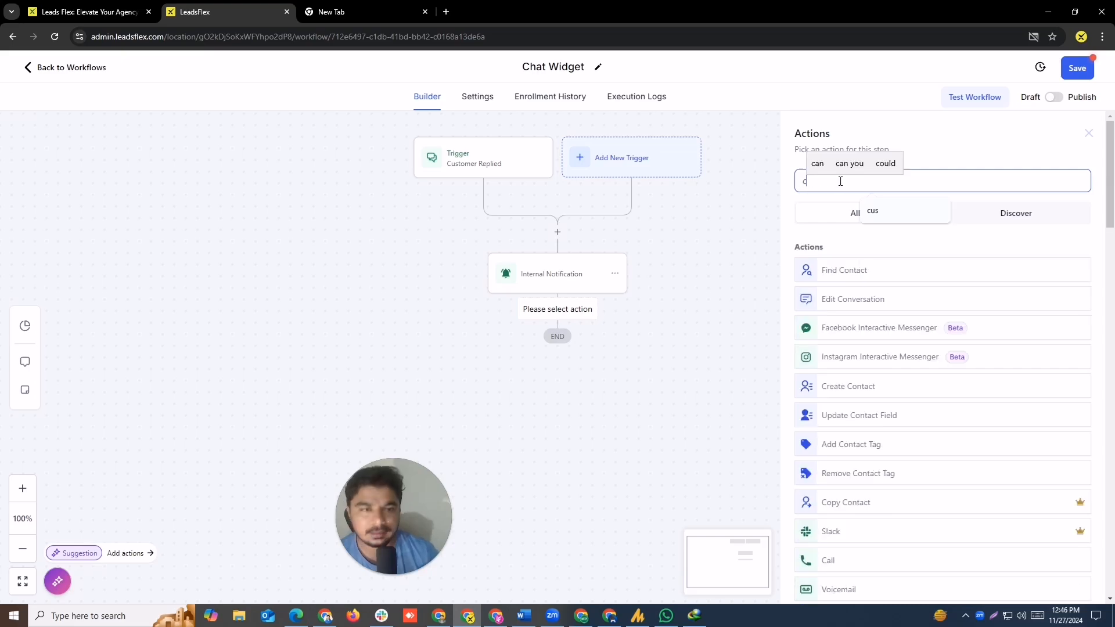
key("BackSpace")
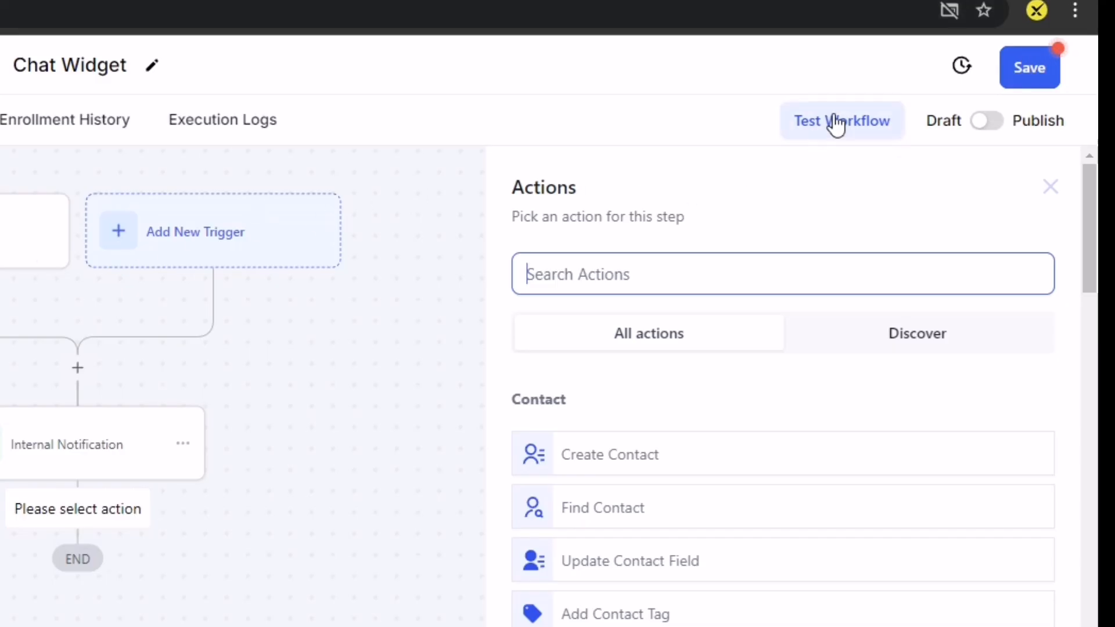
Save the Chat Widget workflow and return to the workflow list
left_click(1012, 74)
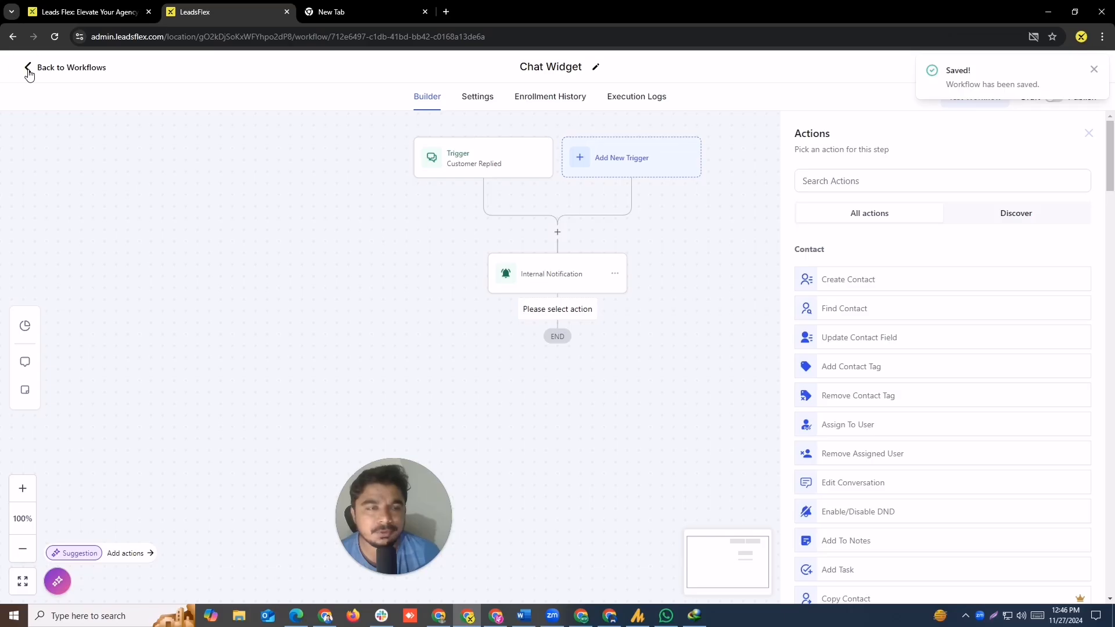
left_click(29, 70)
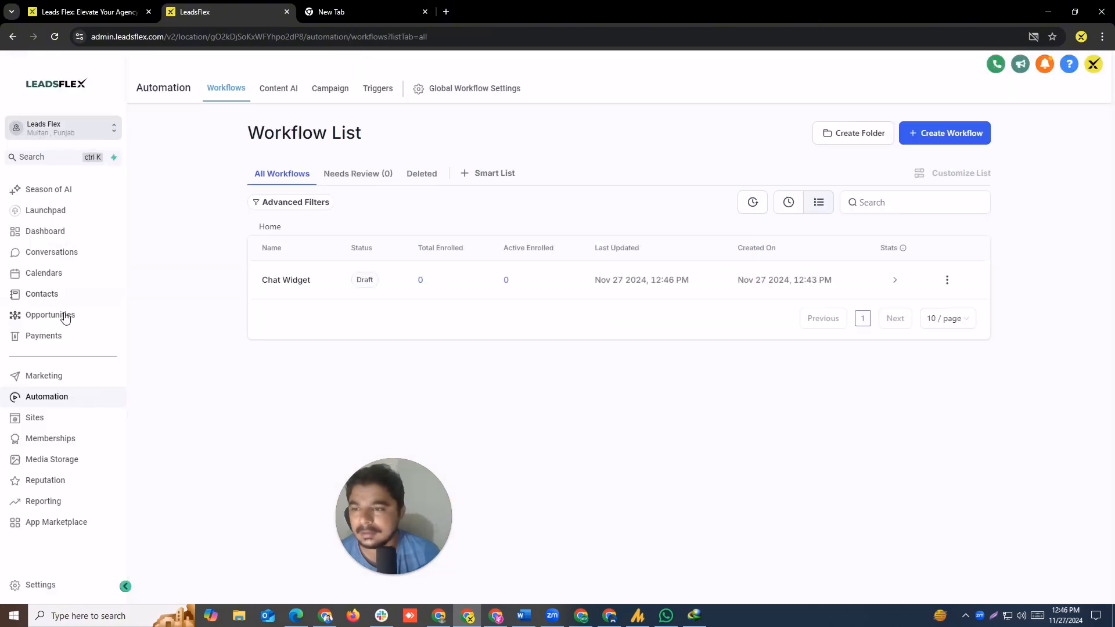
Start a new pipeline in Opportunities and name it "Booking"
left_click(64, 317)
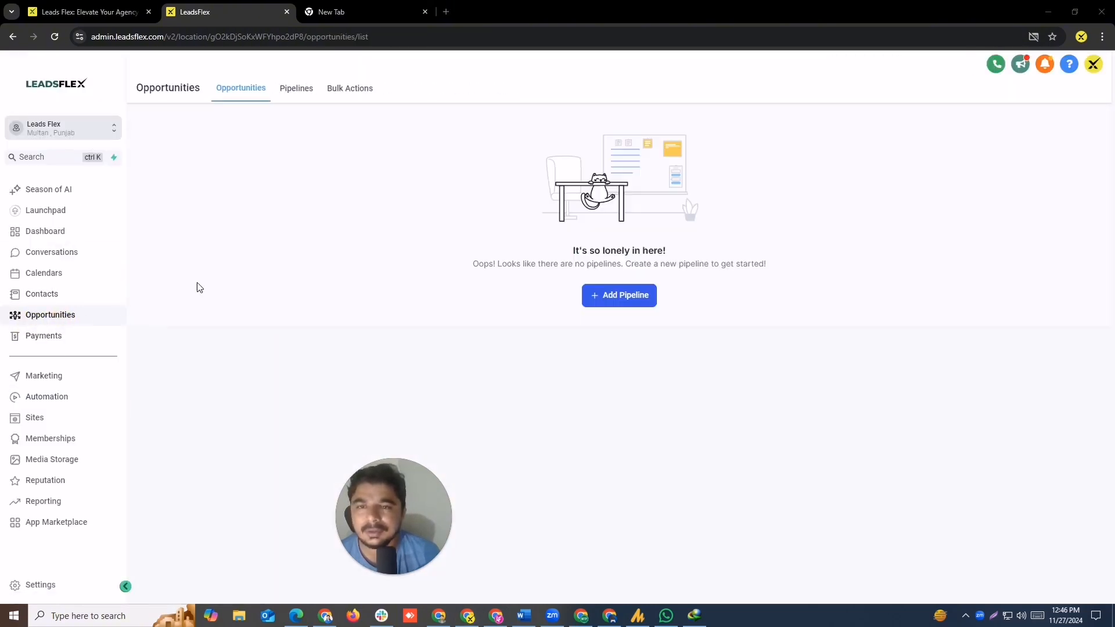
left_click(601, 393)
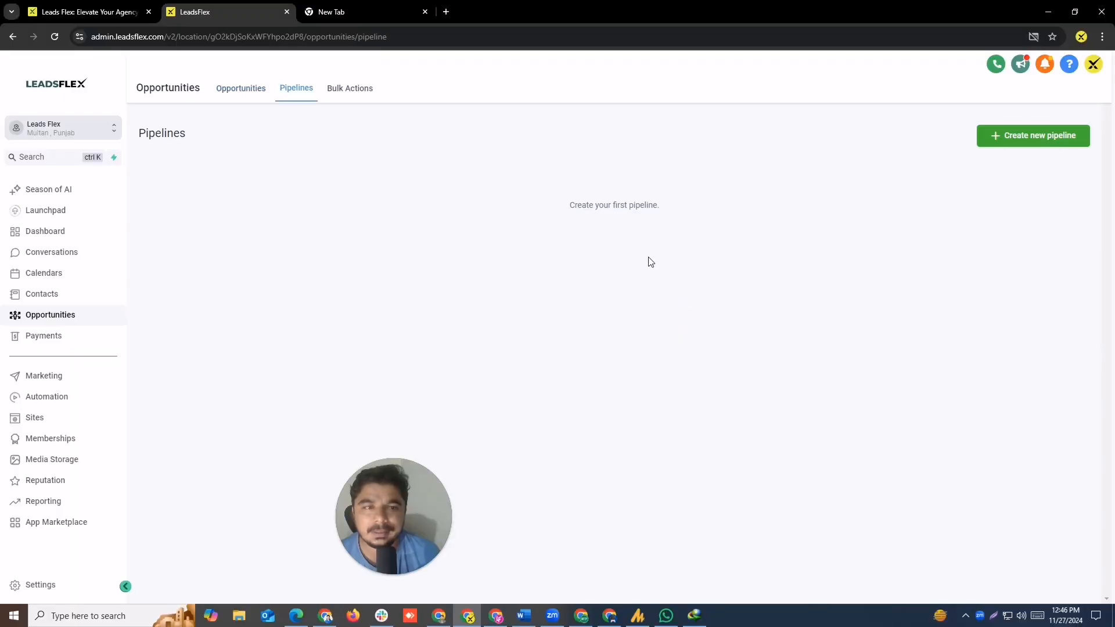
left_click(1037, 138)
left_click(456, 152)
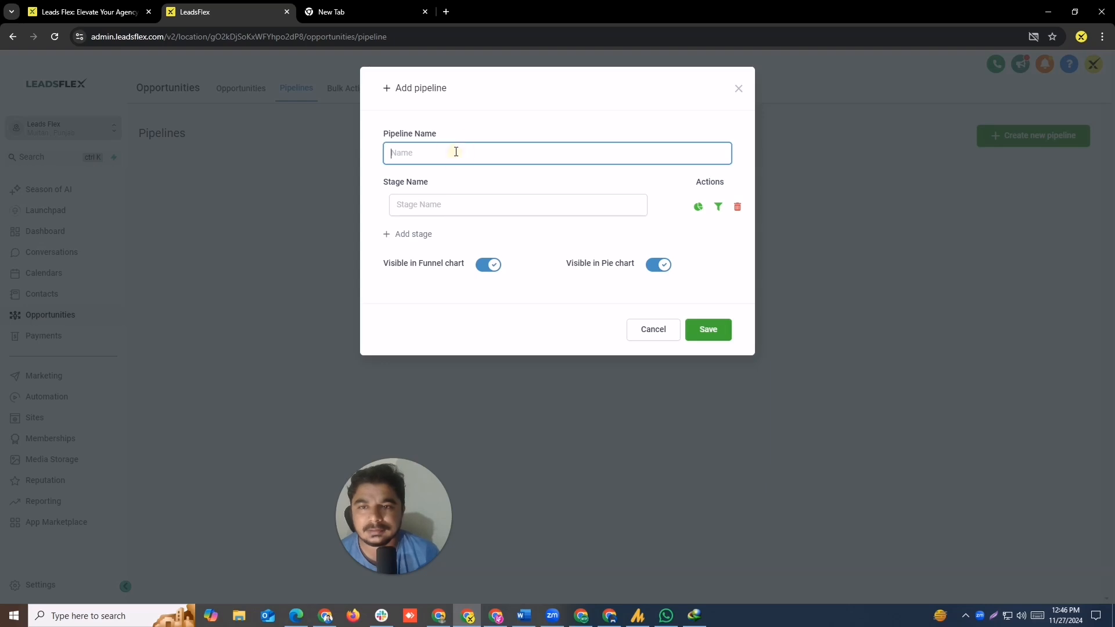
type("Boo")
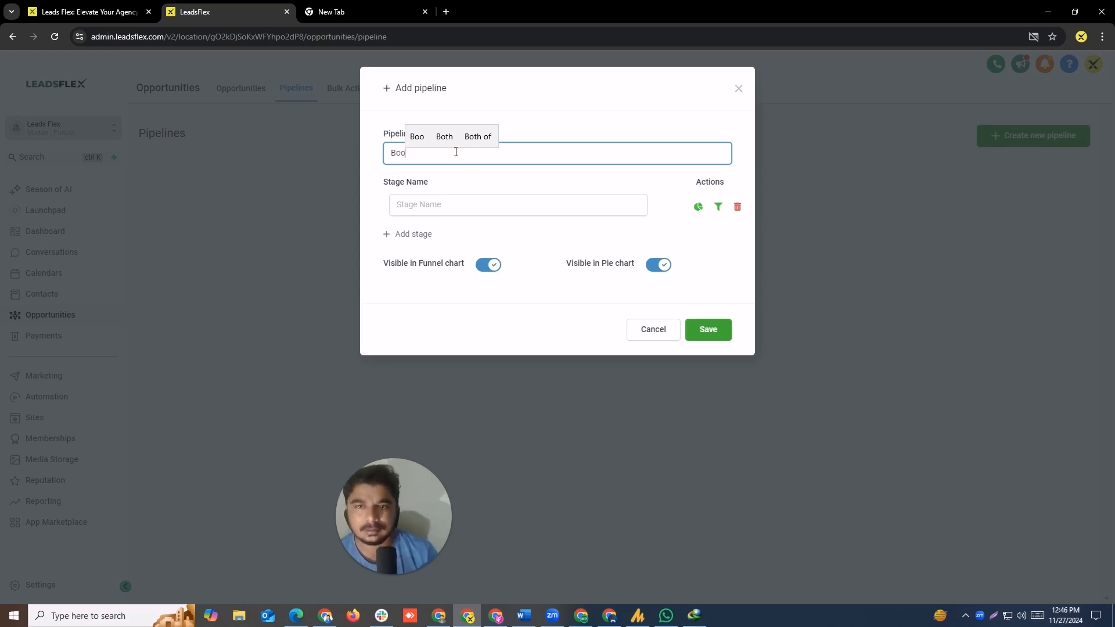
type("ok")
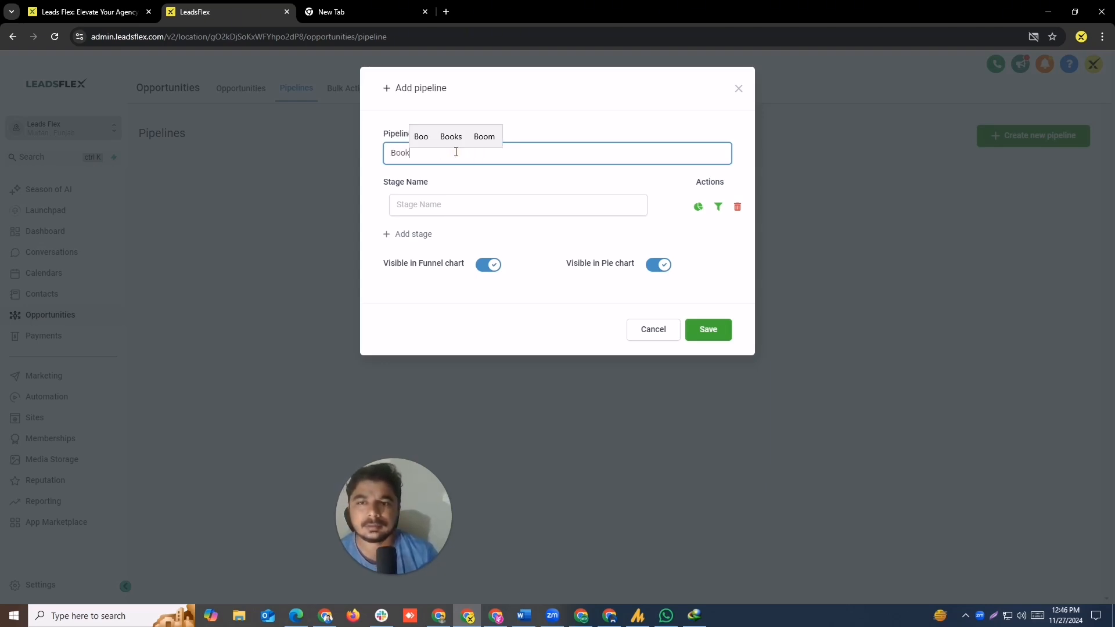
type("ing")
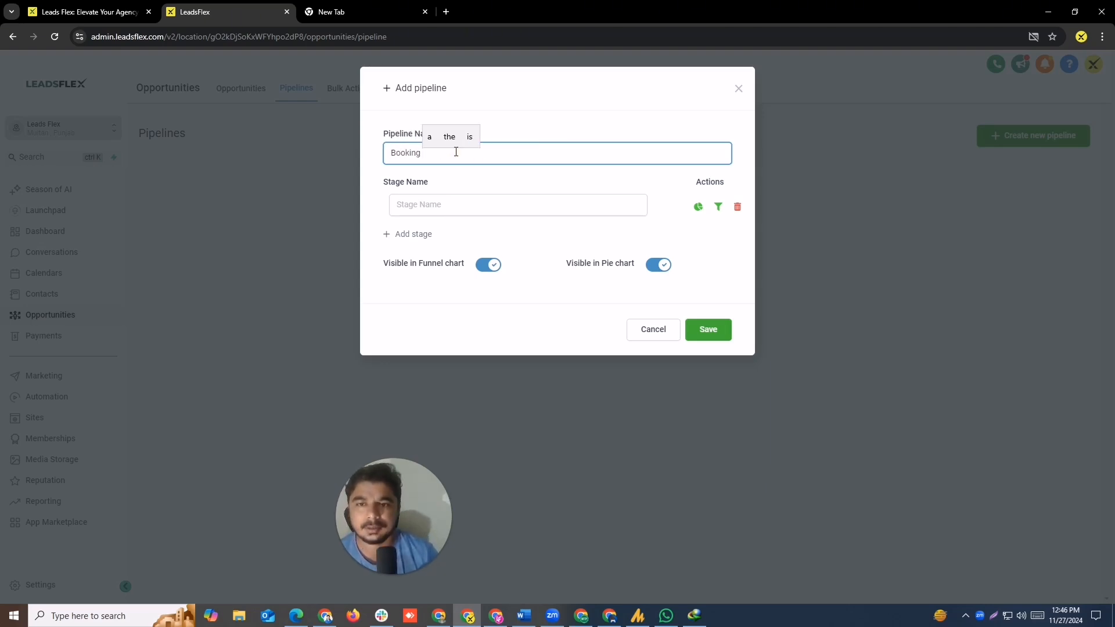
key("BackSpace")
key("BackSpace")
left_click(468, 157)
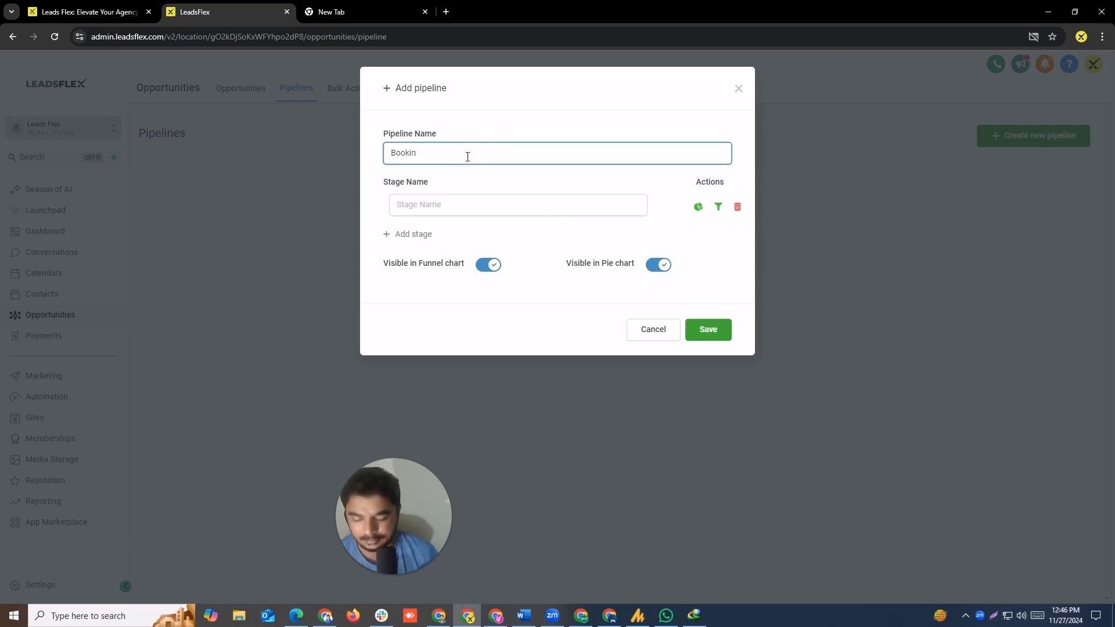
type("g ")
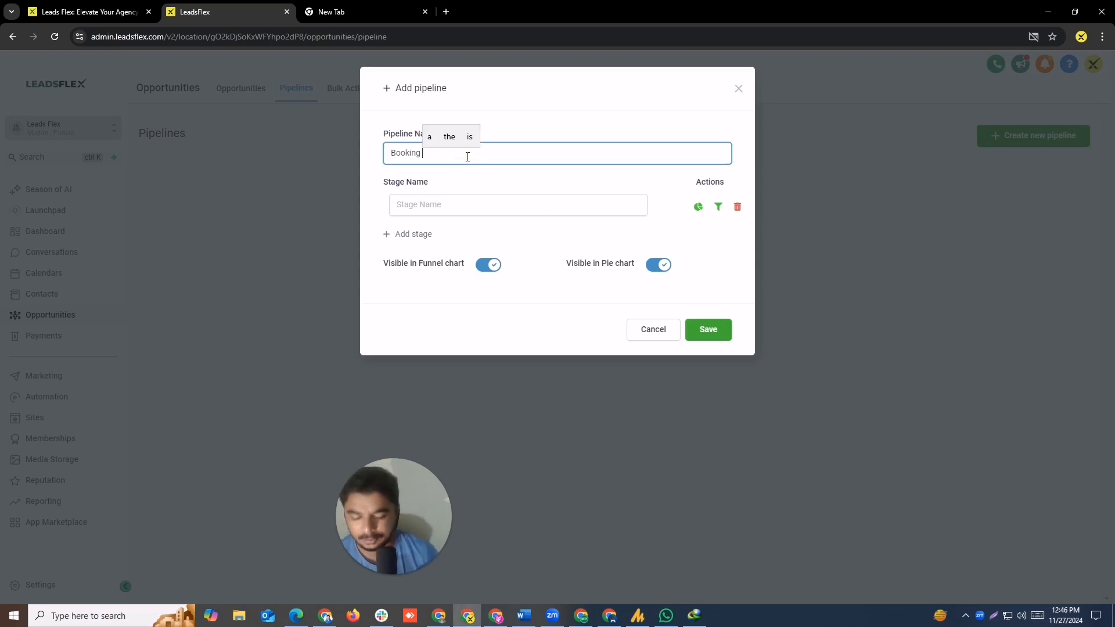
type("p")
key("BackSpace")
key("BackSpace")
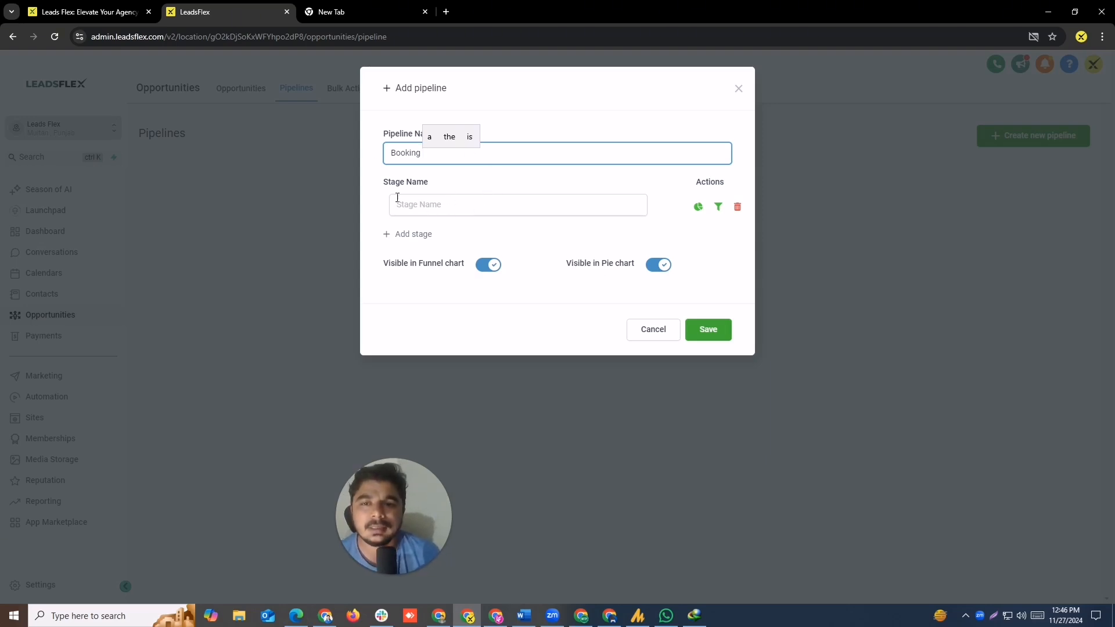
Name the first stage of the Booking pipeline "New leads"
left_click(419, 203)
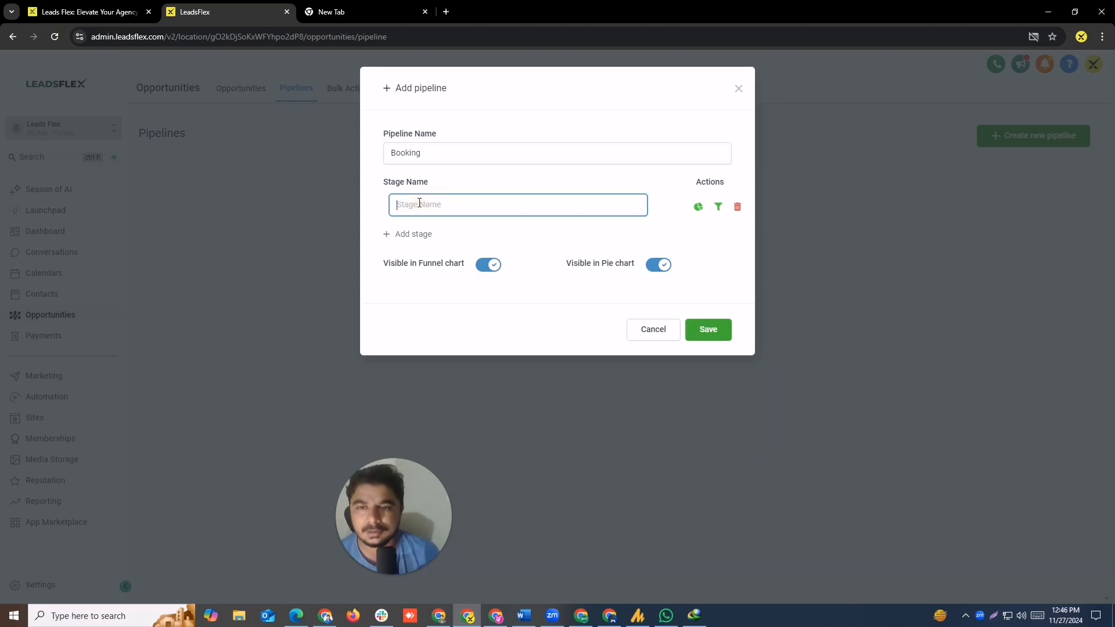
type("Ne")
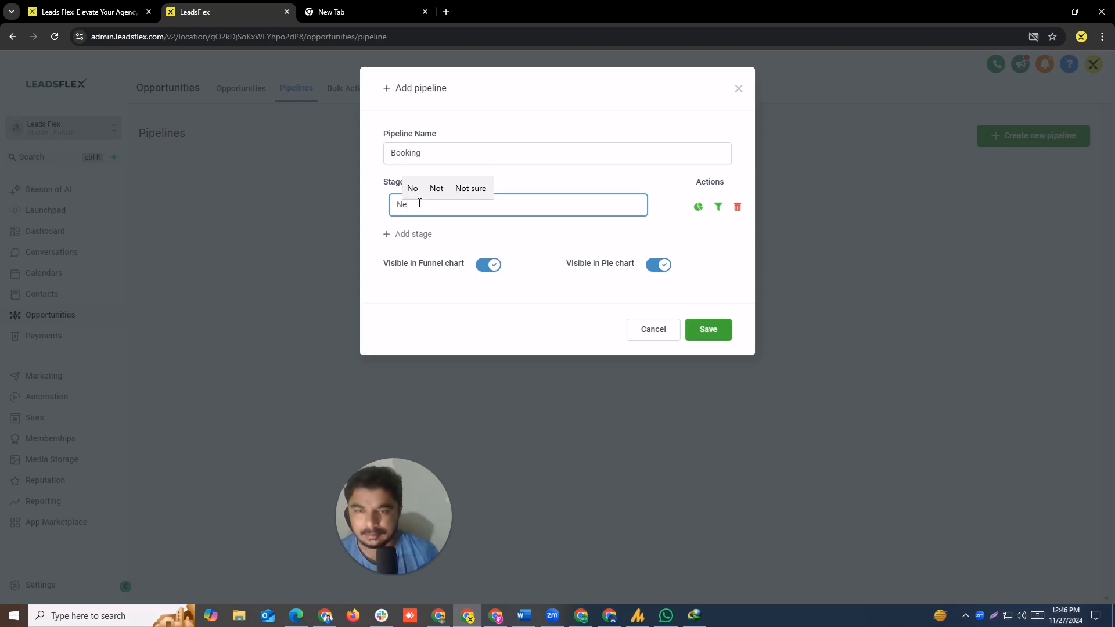
type("w lead")
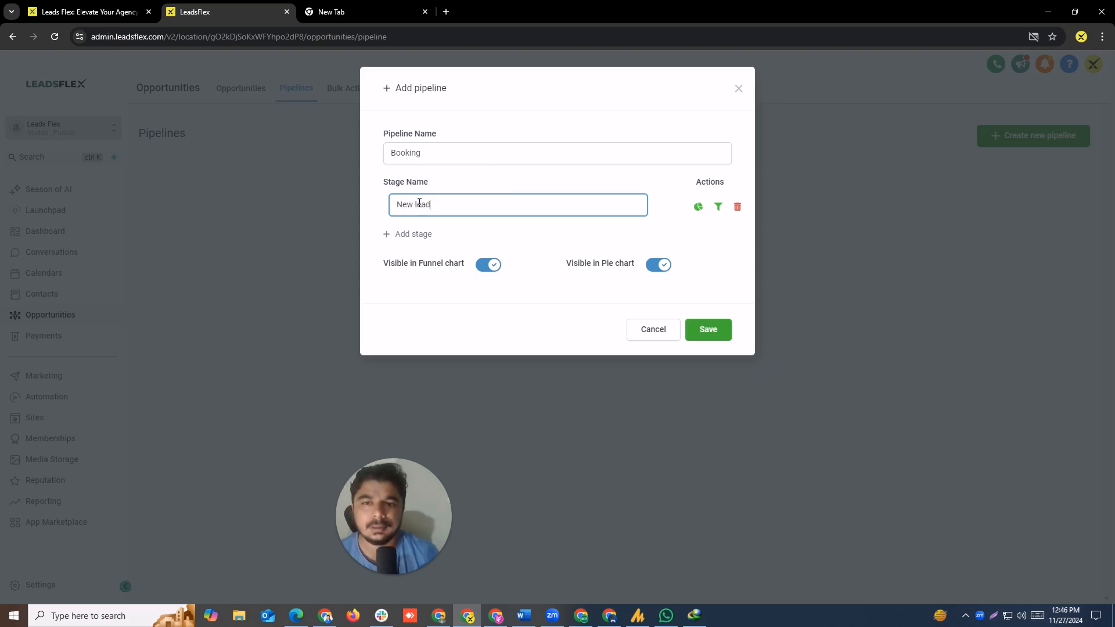
type("s")
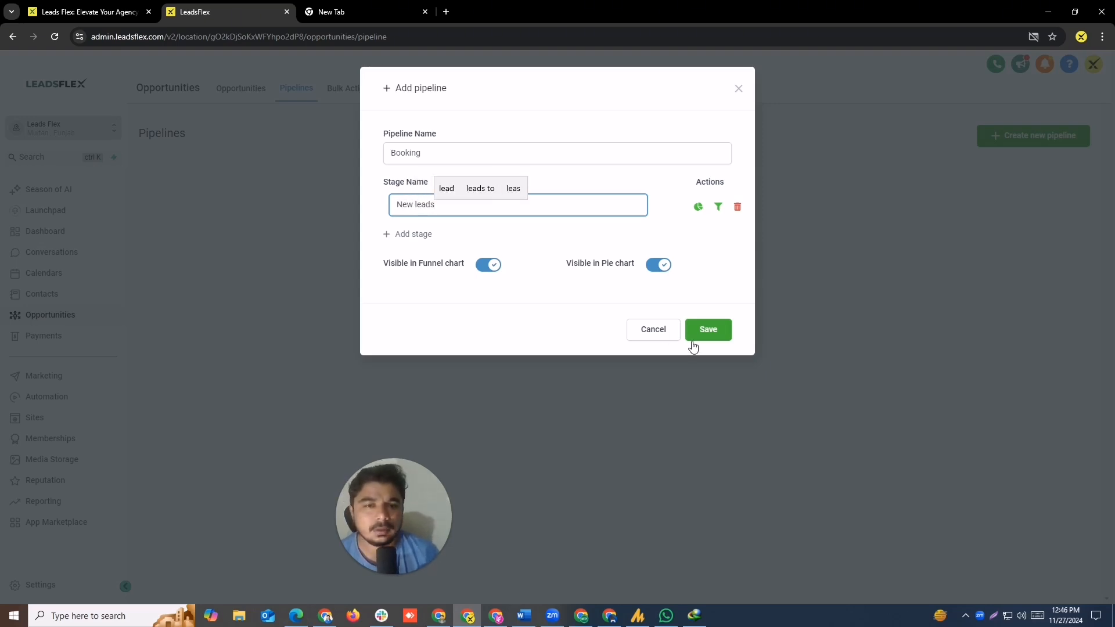
Add a second stage named "Confrim lead" to the Booking pipeline
left_click(409, 234)
left_click(412, 235)
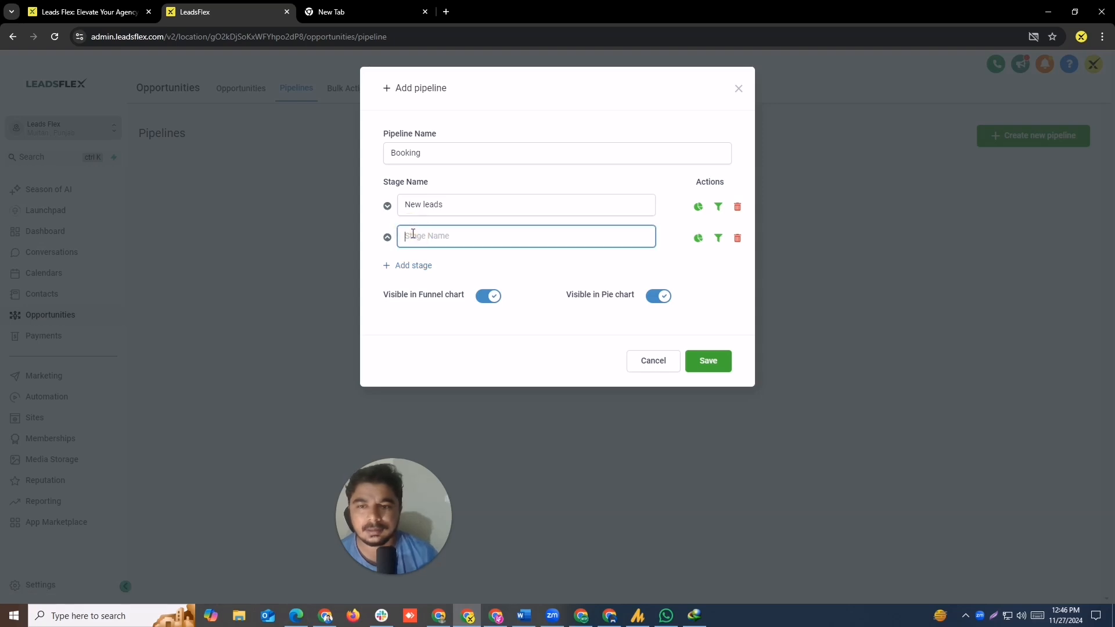
type("Confr")
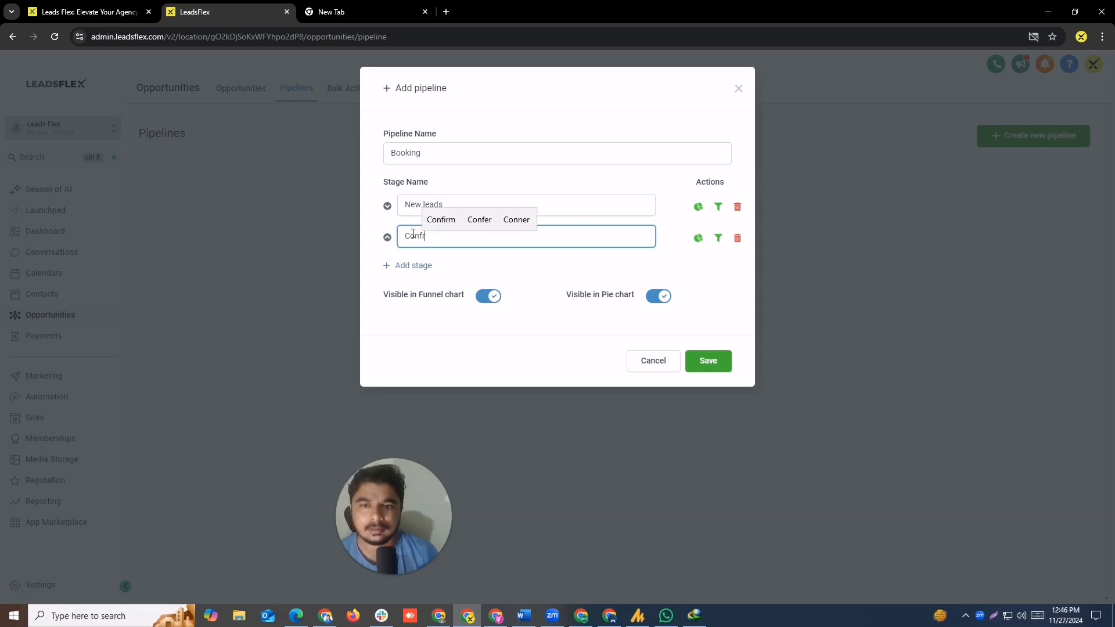
type("im lead")
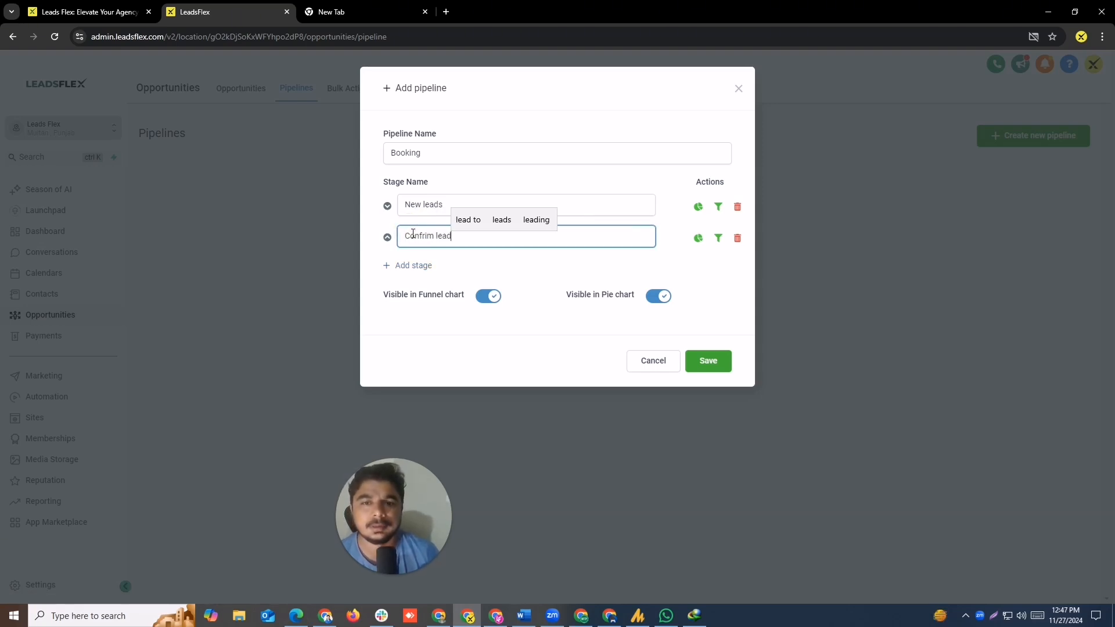
Add a third stage named "appointment is book" to the Booking pipeline
left_click(419, 265)
left_click(436, 266)
type("app")
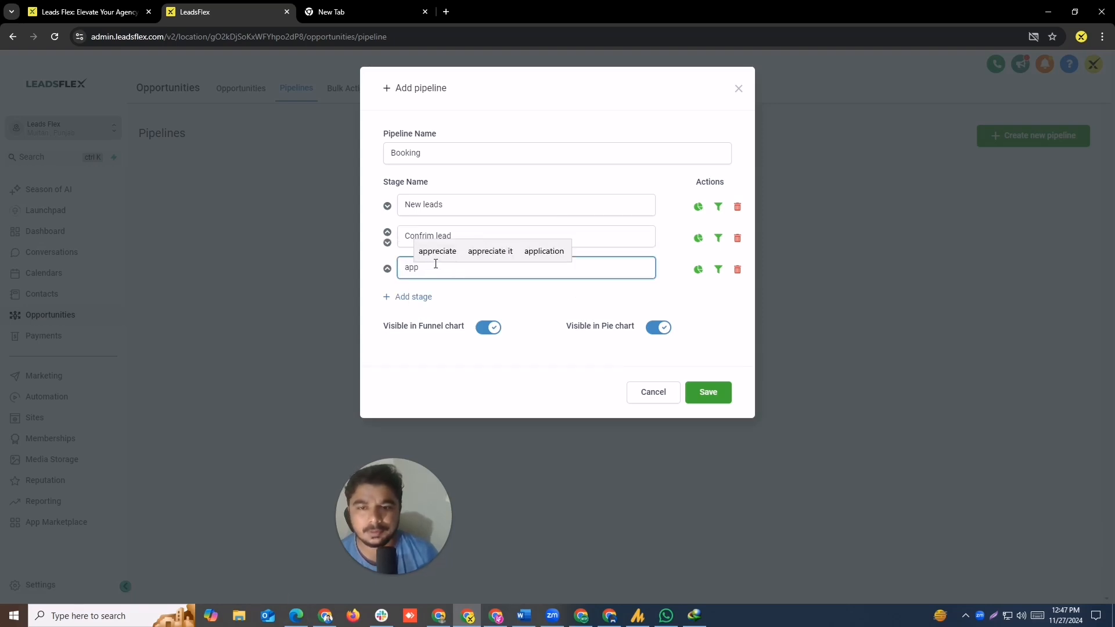
type("io")
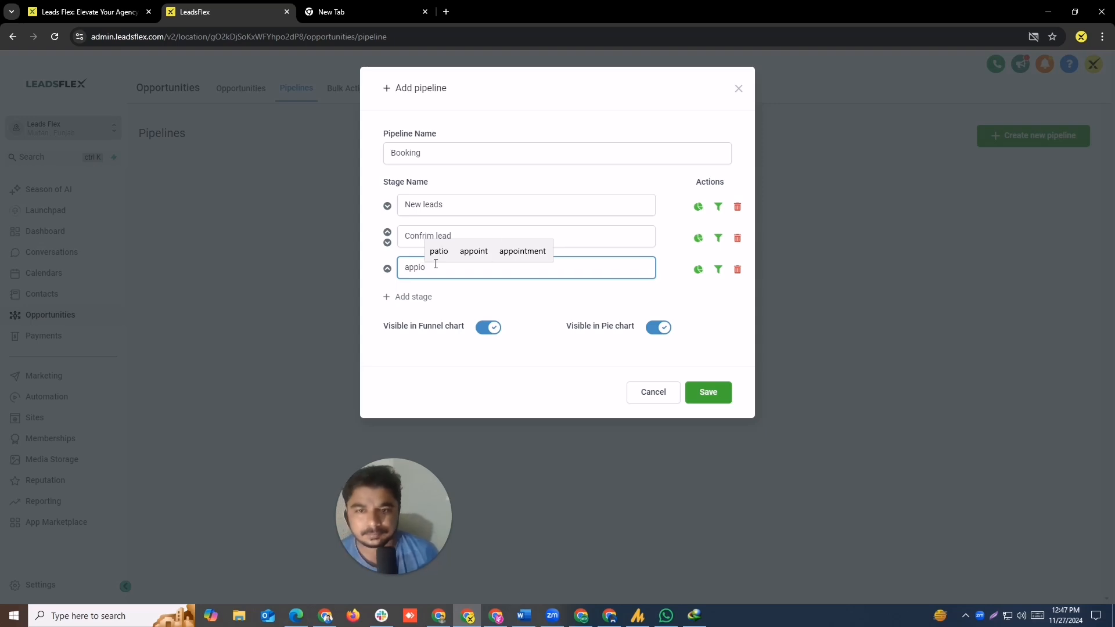
left_click(510, 252)
type("o")
key("BackSpace")
type("is ")
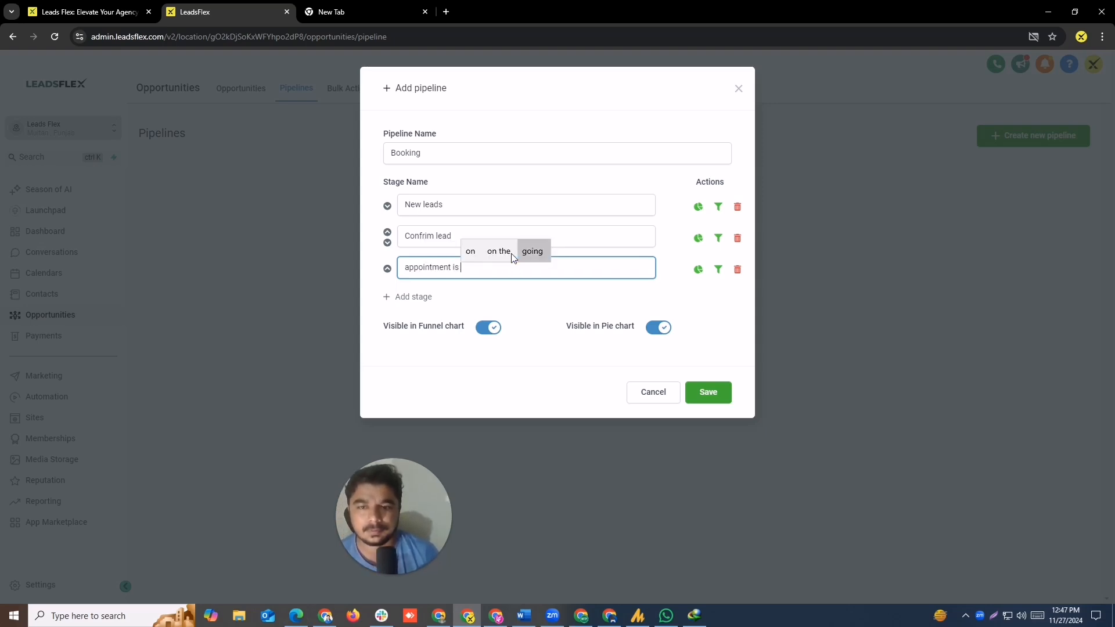
type("book")
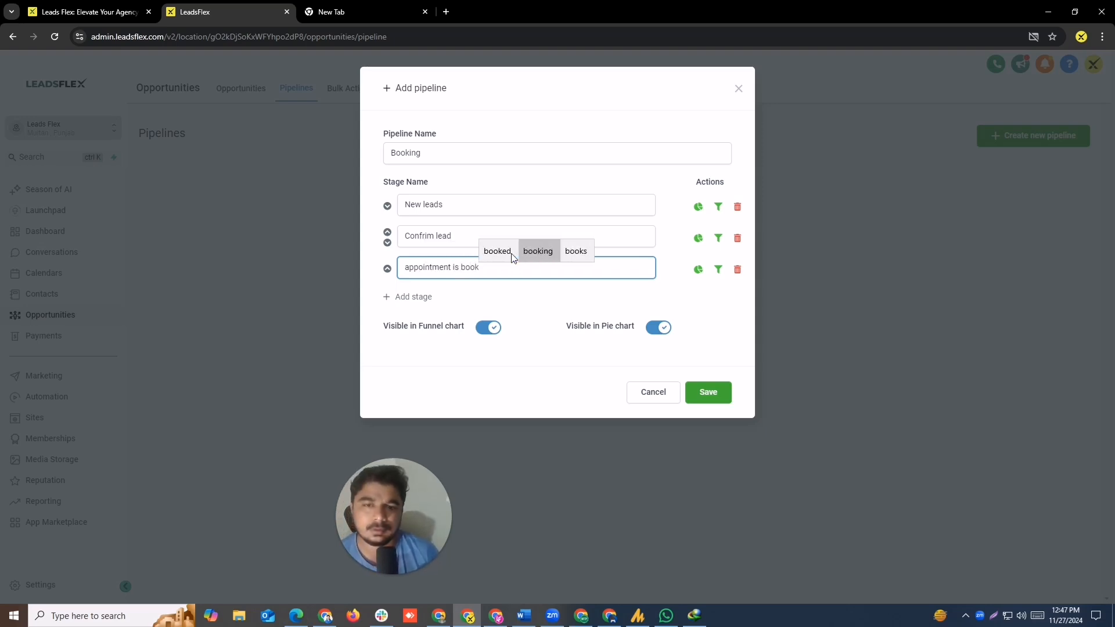
Add a fourth stage with its name left blank and save the Booking pipeline
left_click(423, 297)
left_click(422, 299)
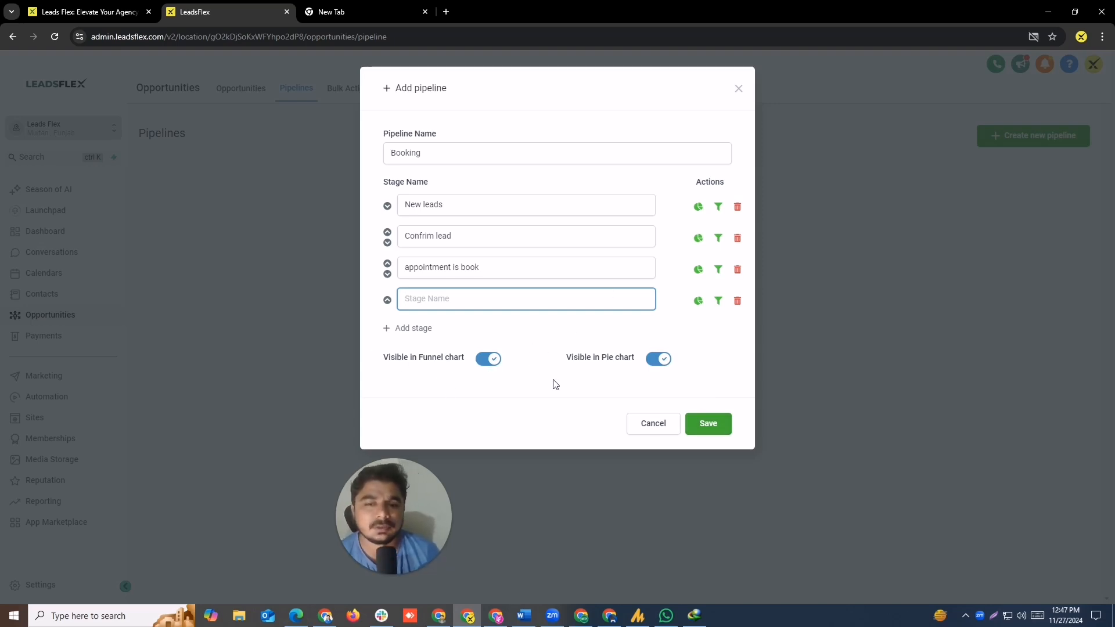
left_click(704, 428)
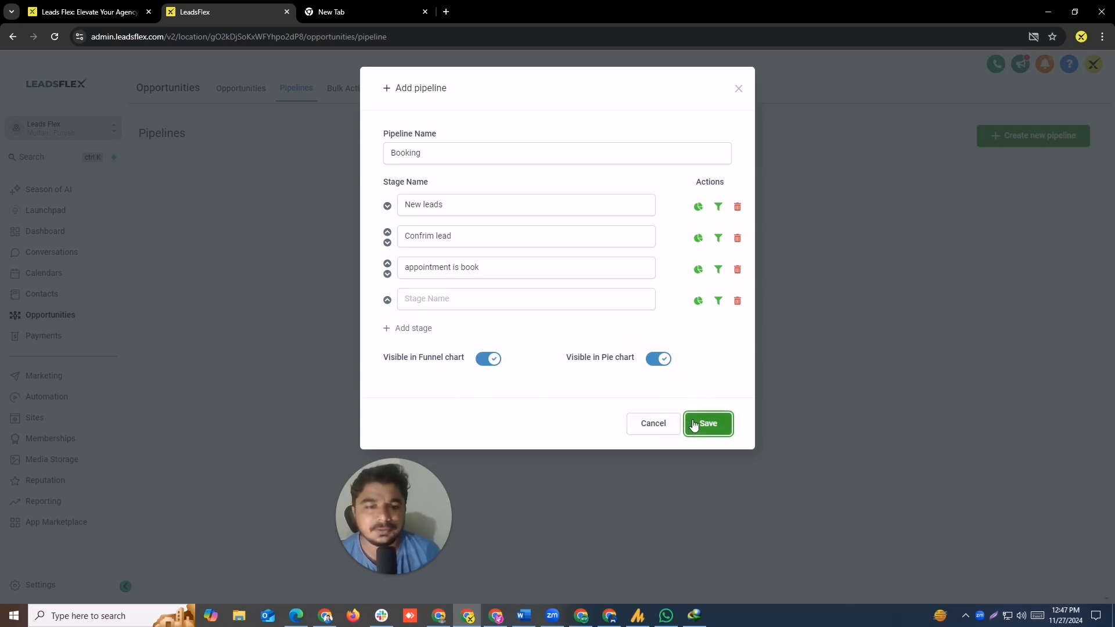
left_click(700, 428)
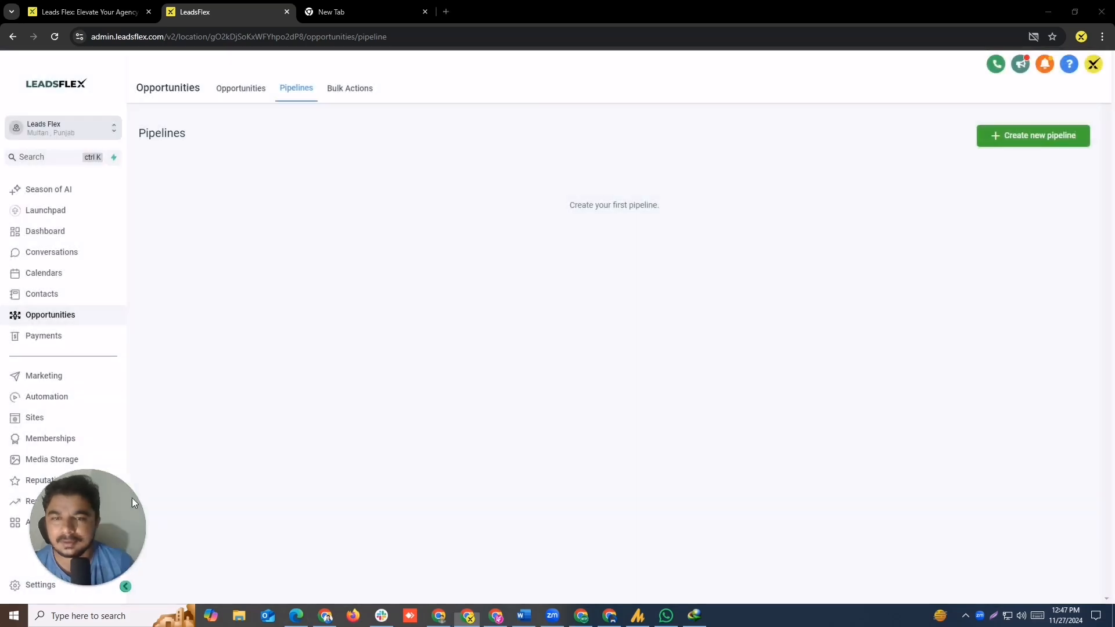
left_click_drag(131, 497, 402, 435)
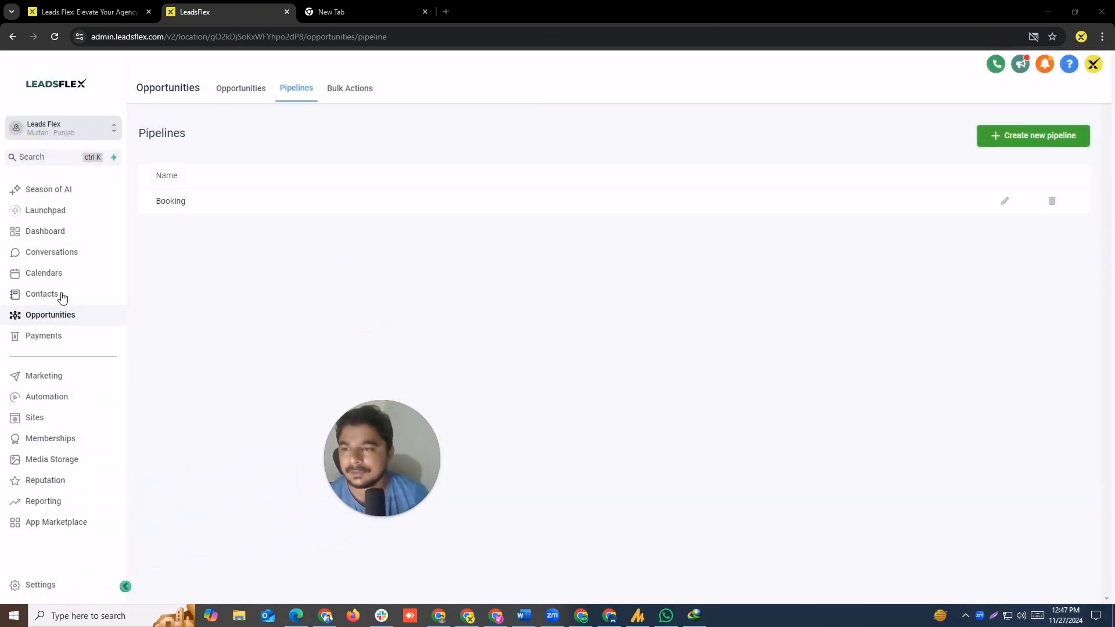
Open the Chat Widget workflow and add a Create/Update Opportunity action after the internal notification
left_click(43, 397)
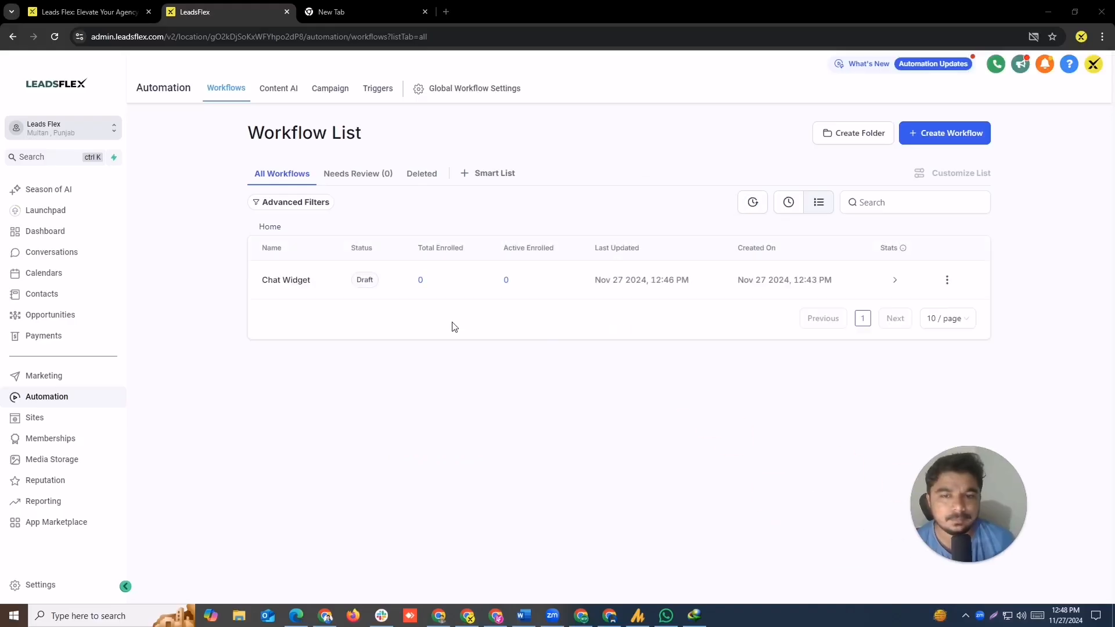
left_click(289, 282)
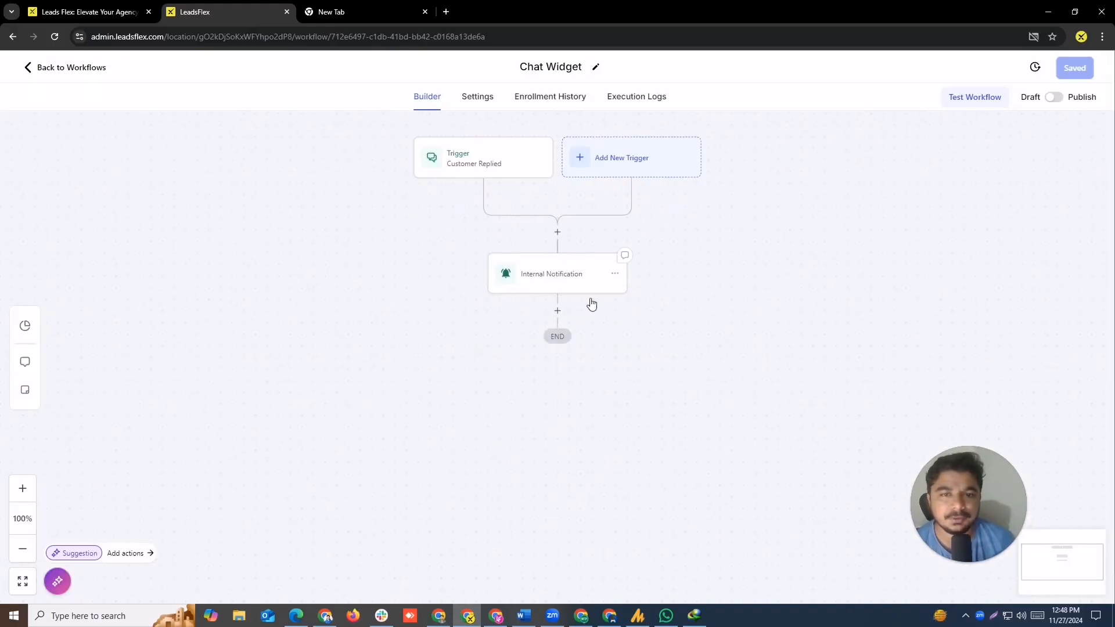
left_click(558, 310)
left_click(853, 188)
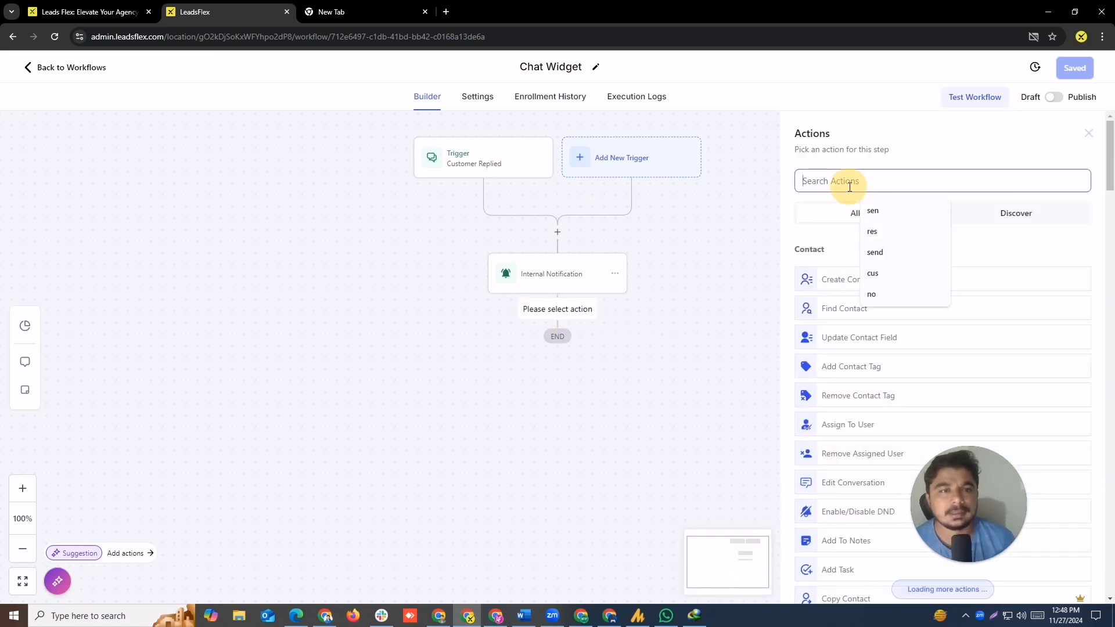
type("crea")
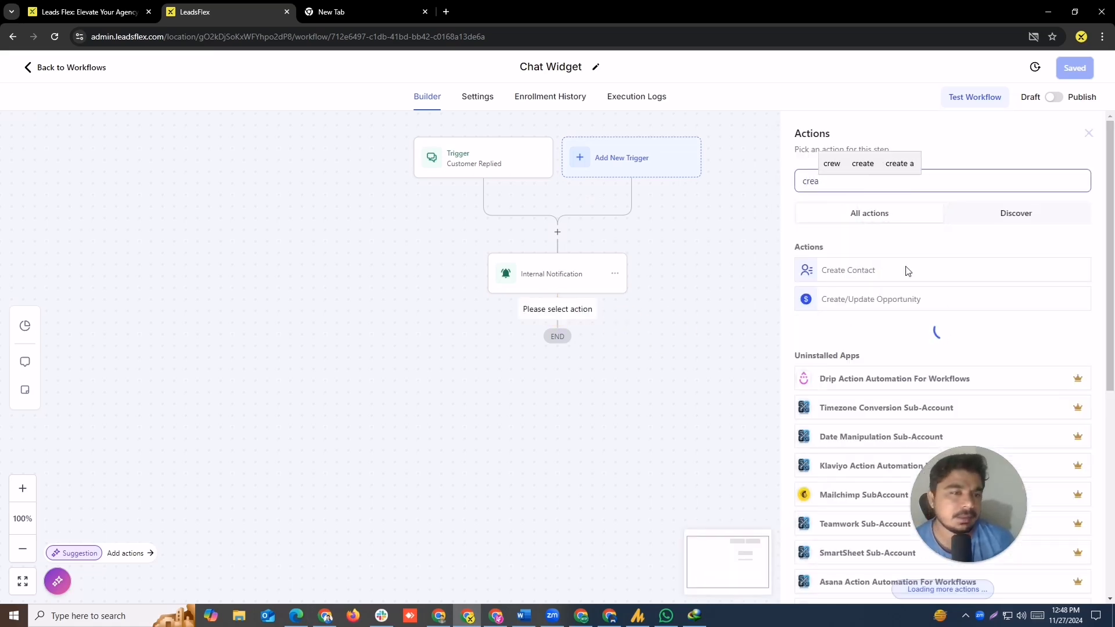
left_click(883, 300)
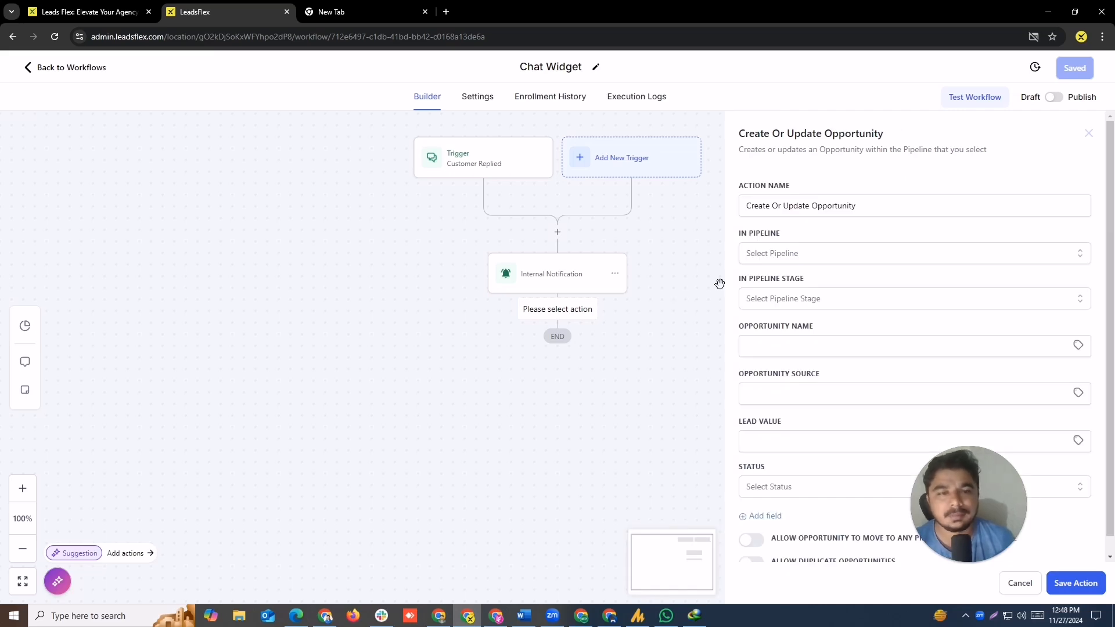
Set the opportunity action's pipeline to Booking and its pipeline stage to New leads
left_click(796, 255)
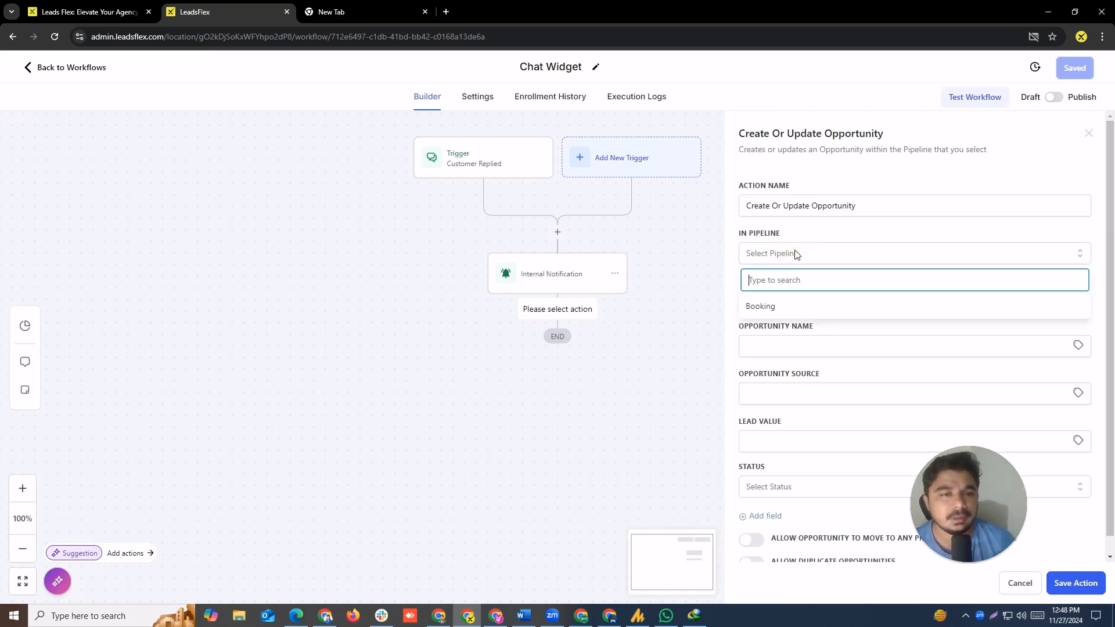
left_click(775, 308)
left_click(765, 300)
left_click(771, 352)
Set the opportunity name to the contact's name custom value, {{contact.name}}
left_click(758, 345)
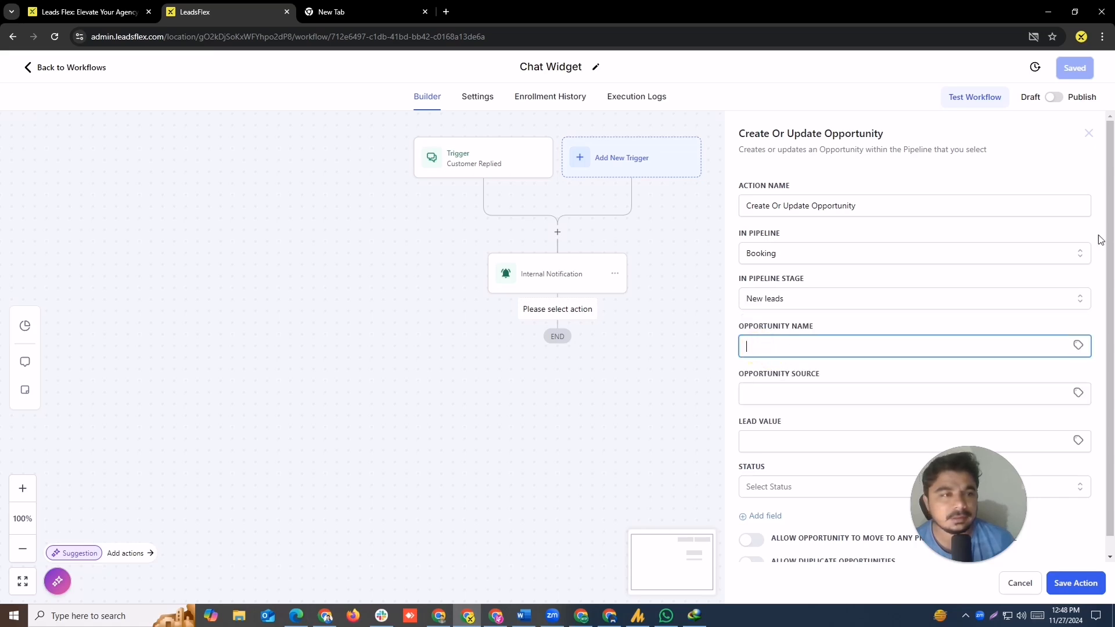
left_click(492, 239)
left_click(542, 280)
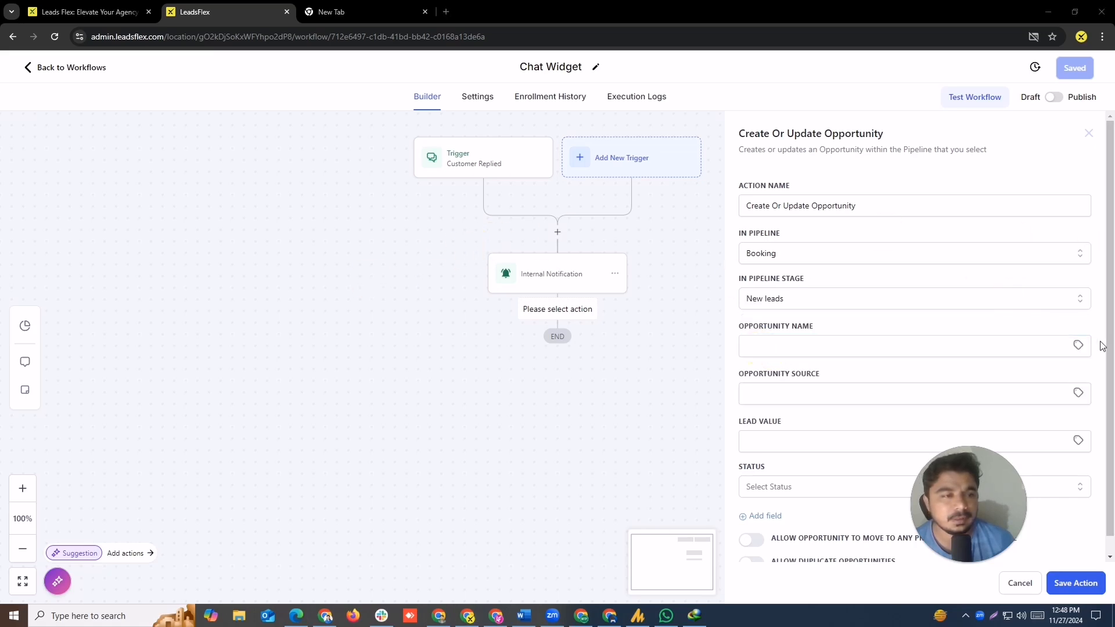
left_click(1079, 345)
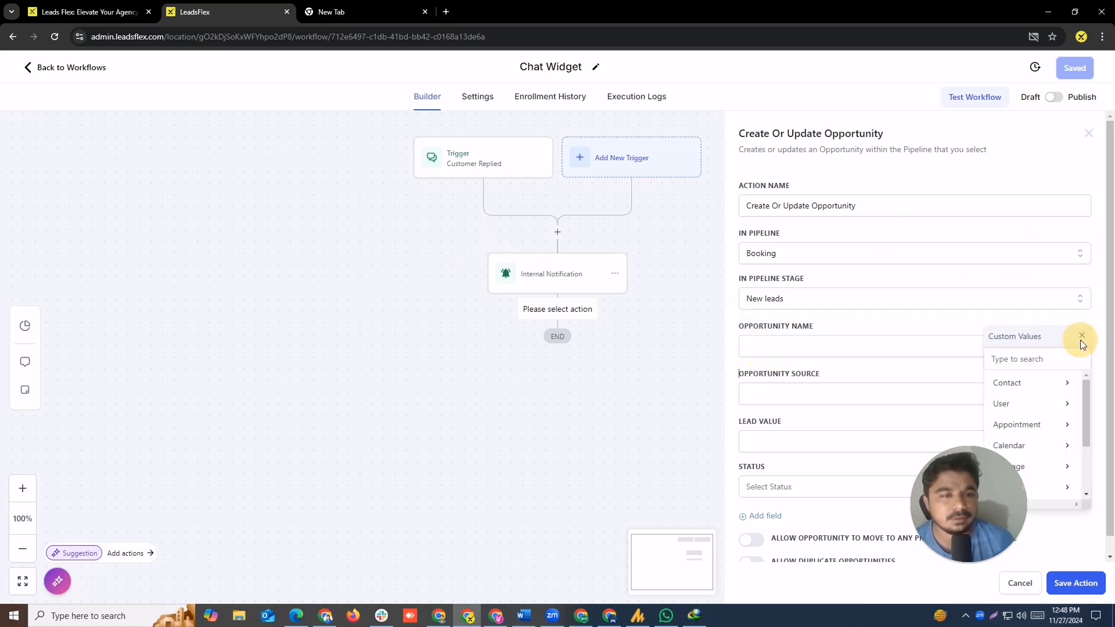
left_click(1018, 384)
left_click(1029, 382)
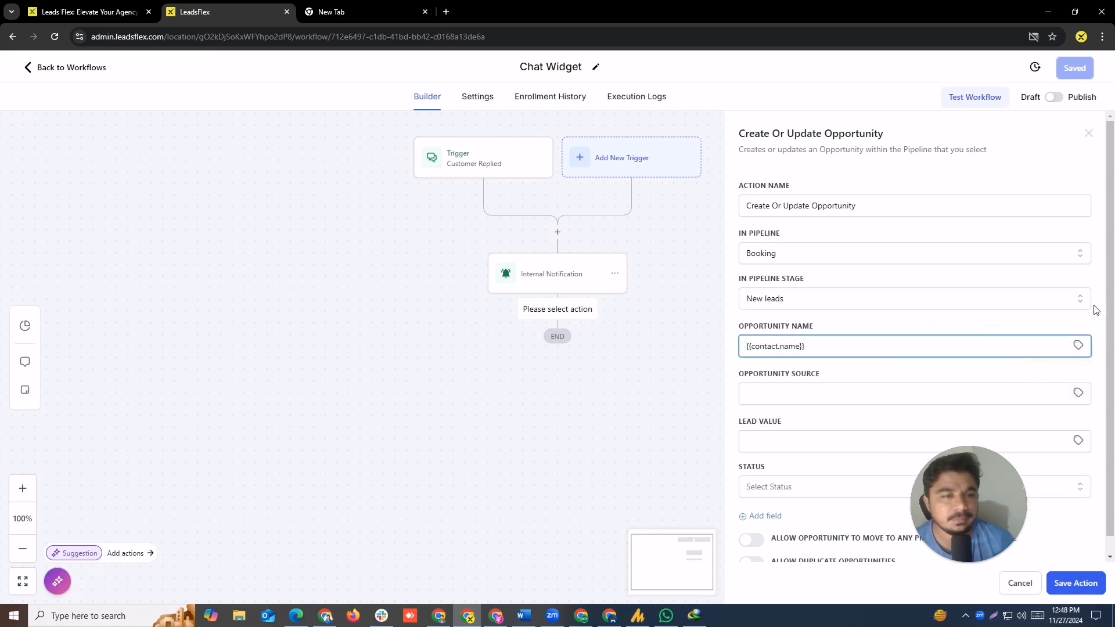
Set the opportunity's status to open
scroll(958, 377, "down", 1)
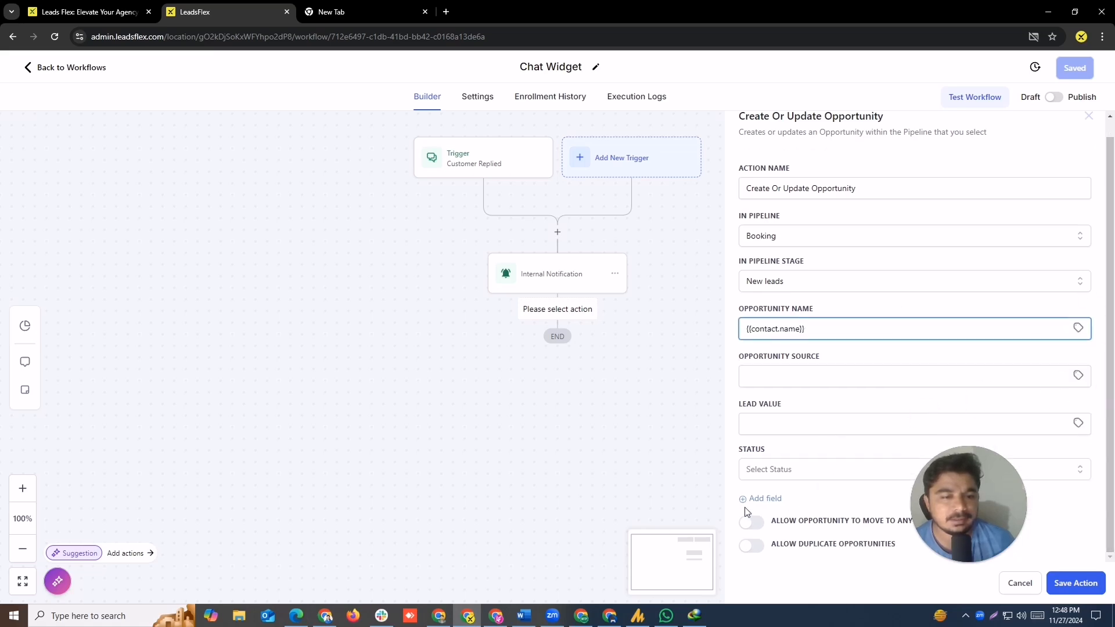
left_click(765, 471)
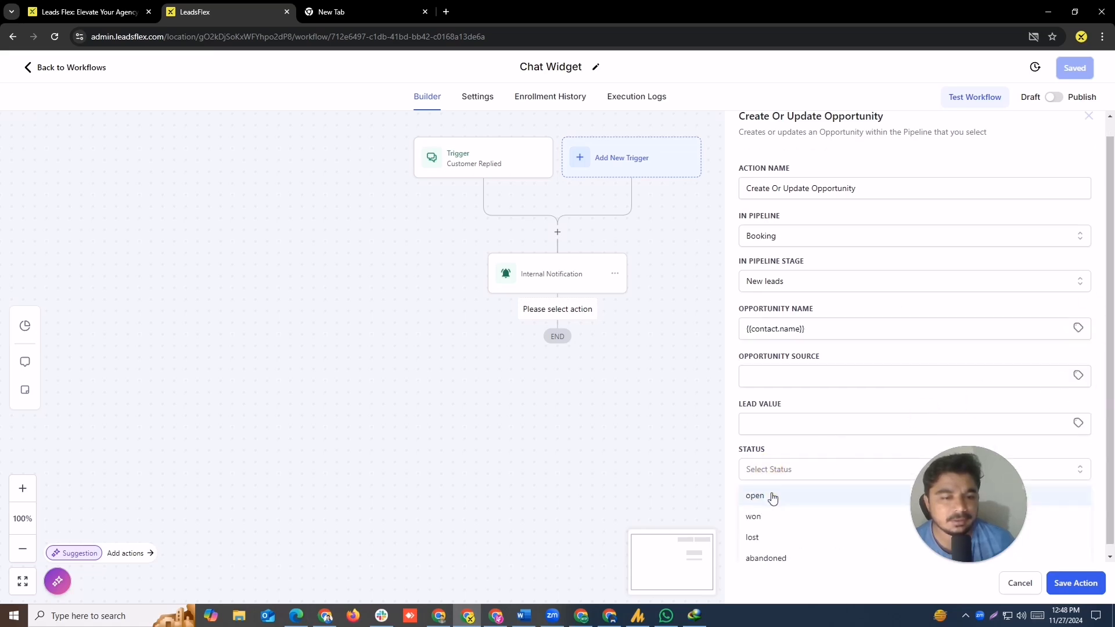
left_click(770, 496)
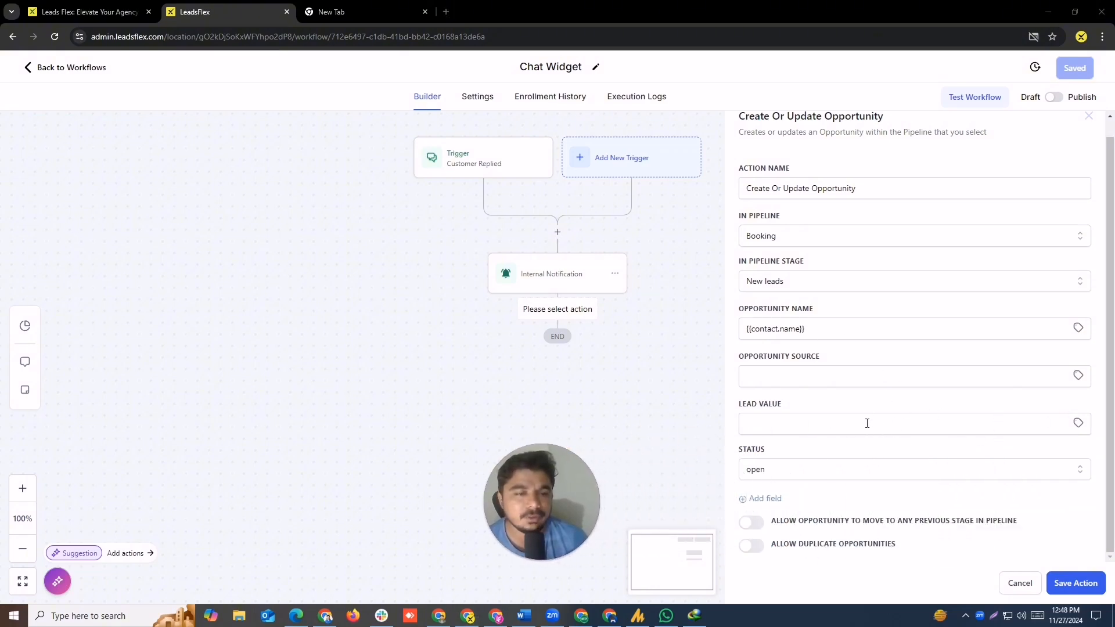
Try to find a custom value for the opportunity source by searching for "chat" and "wi"
left_click(825, 375)
left_click(1079, 375)
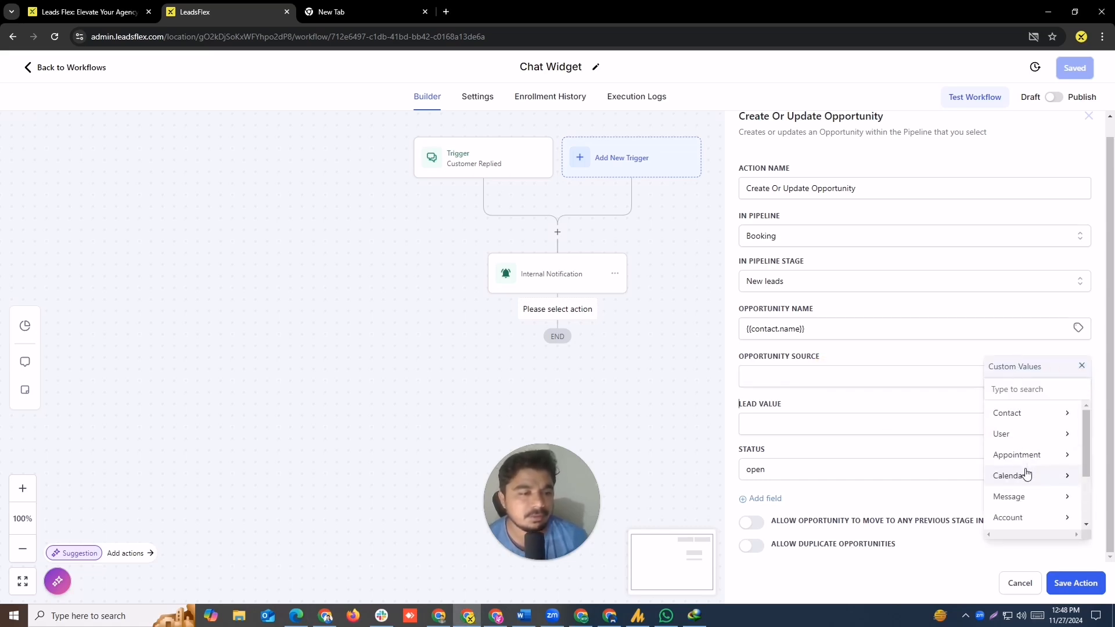
scroll(1026, 476, "down", 2)
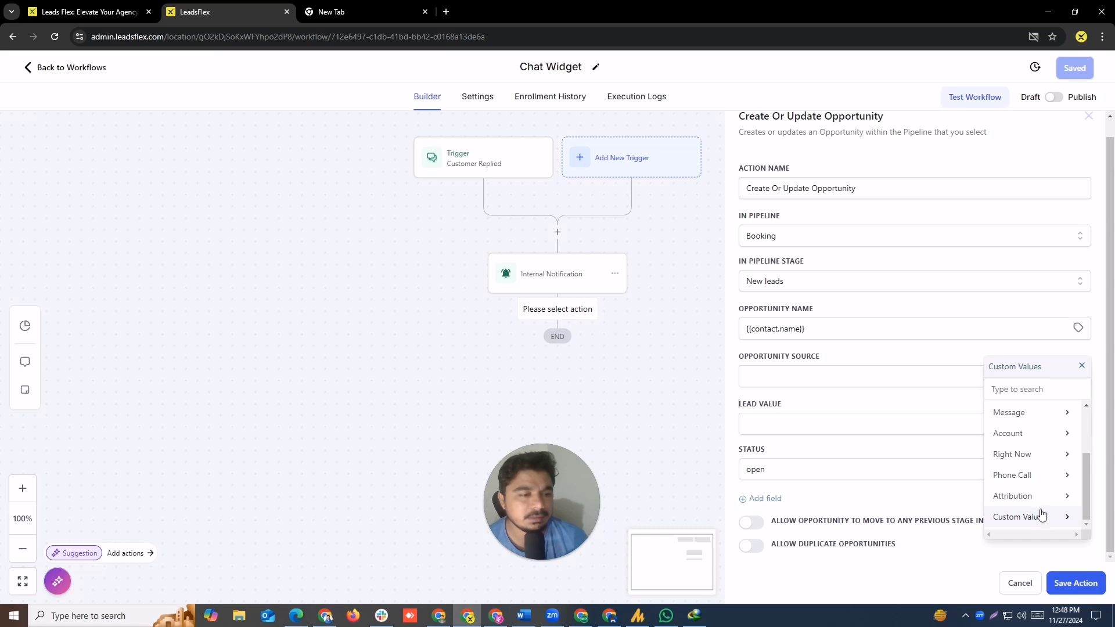
scroll(1043, 459, "up", 2)
left_click(1017, 389)
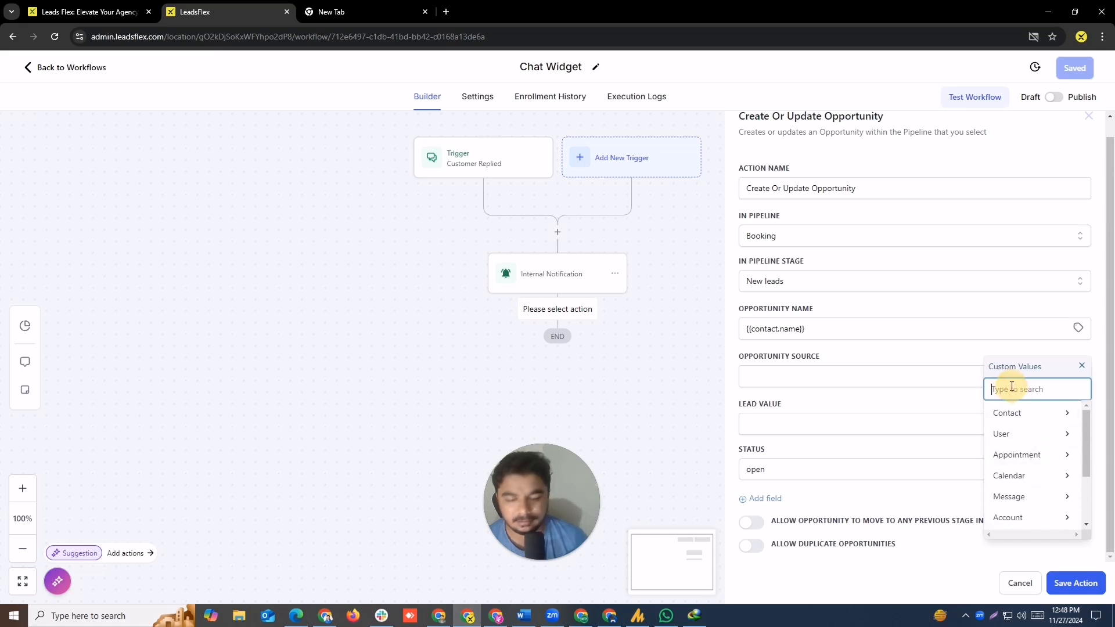
type("chat")
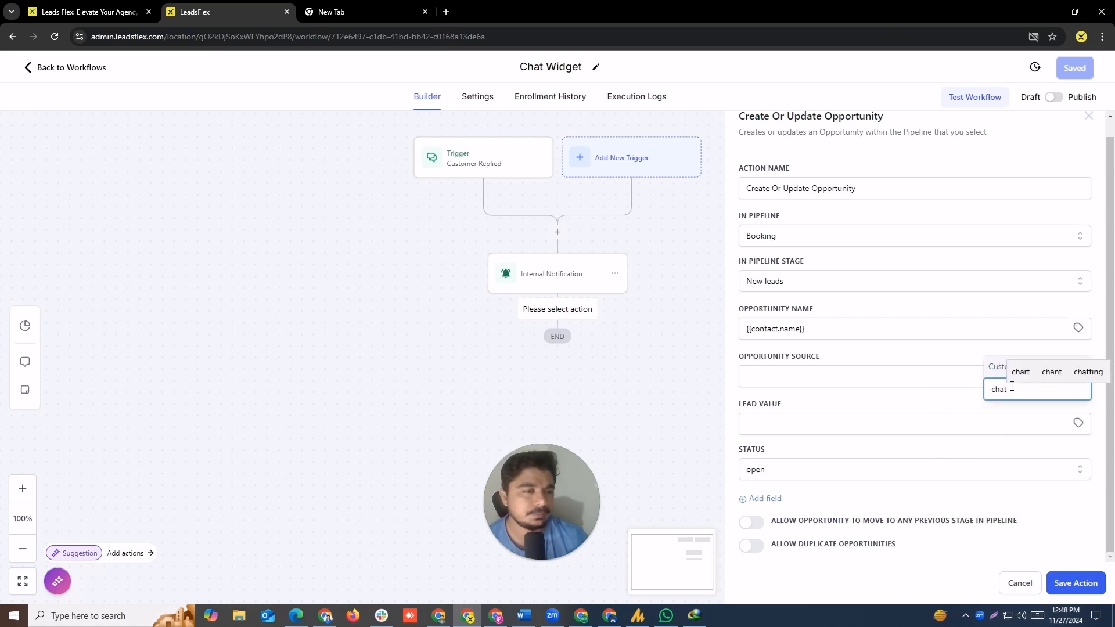
key("BackSpace")
key("BackSpace")
key("BackSpace")
key("BackSpace")
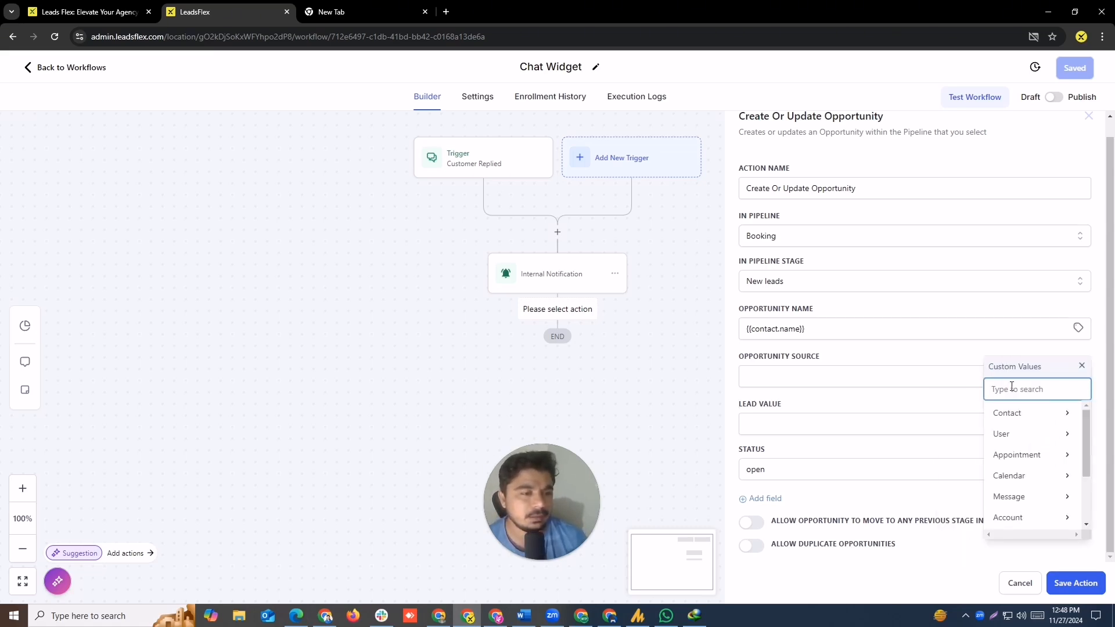
type("wi")
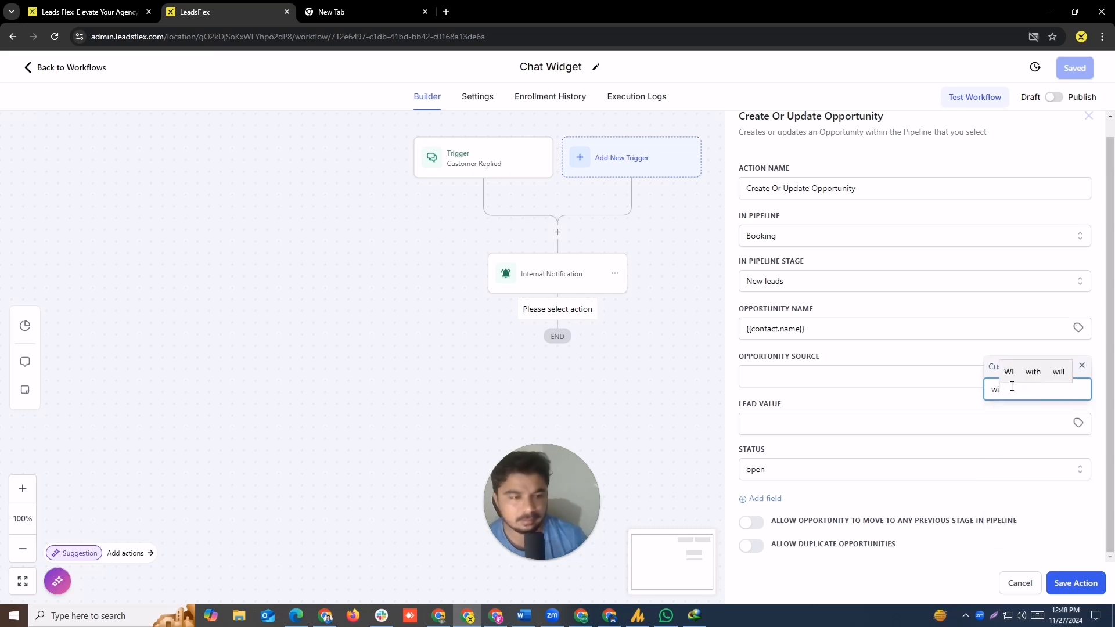
type("d=")
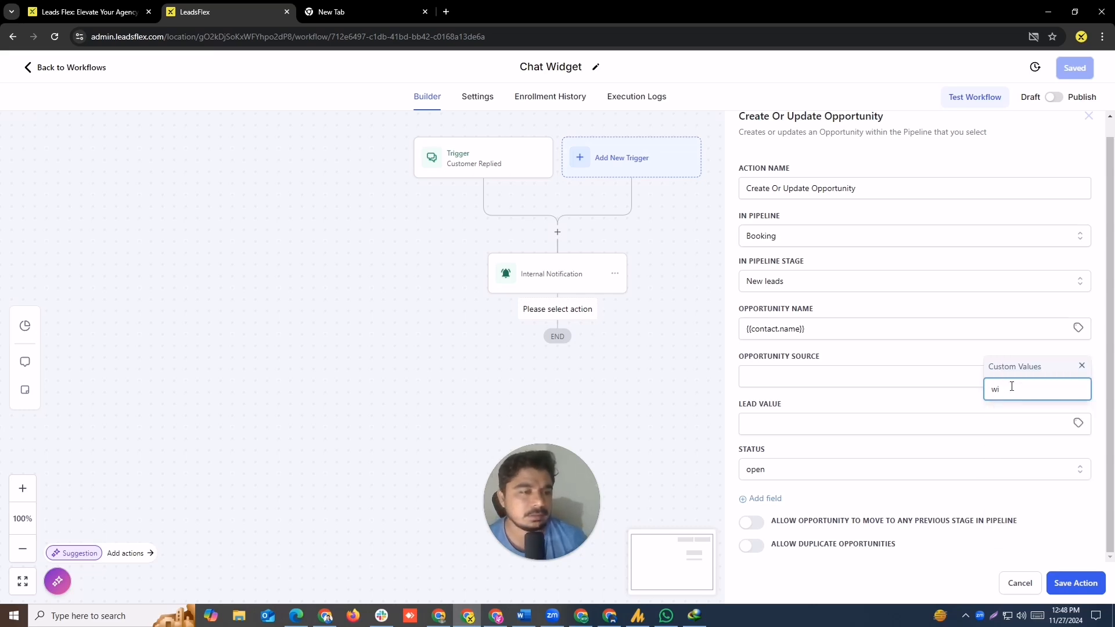
key("BackSpace")
key("BackSpace")
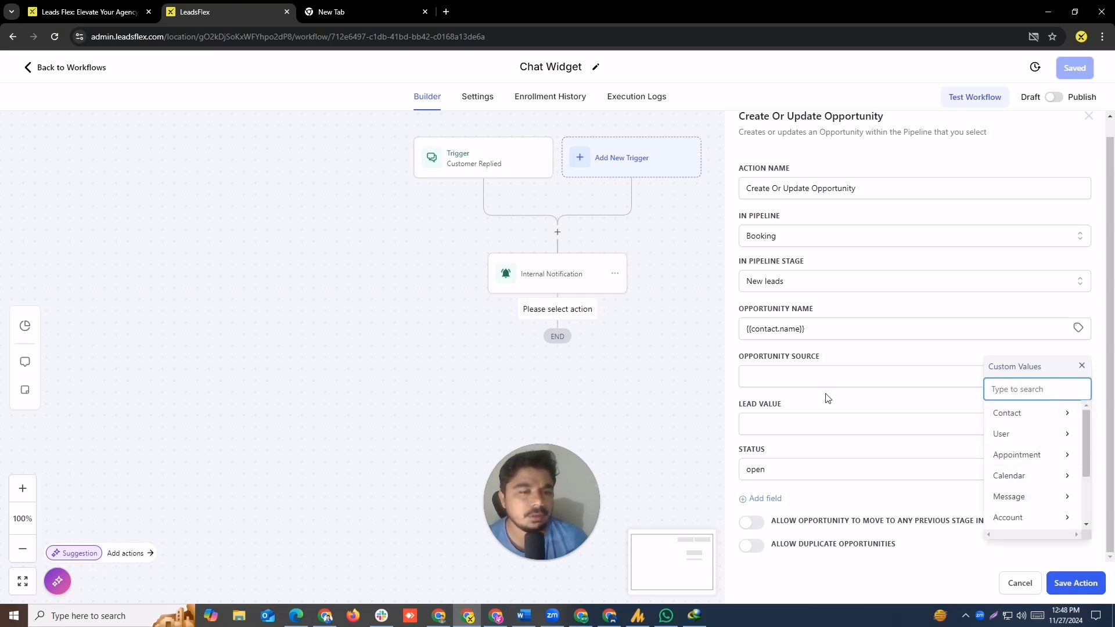
Set the opportunity source to "website leads" and save the Create Or Update Opportunity action
left_click(783, 384)
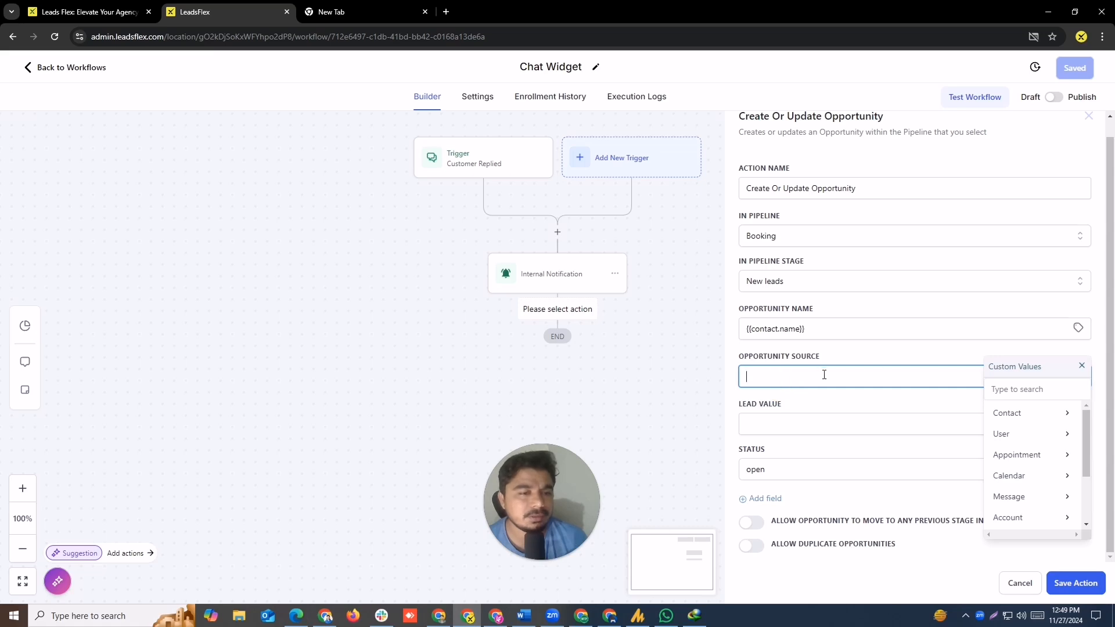
type("web")
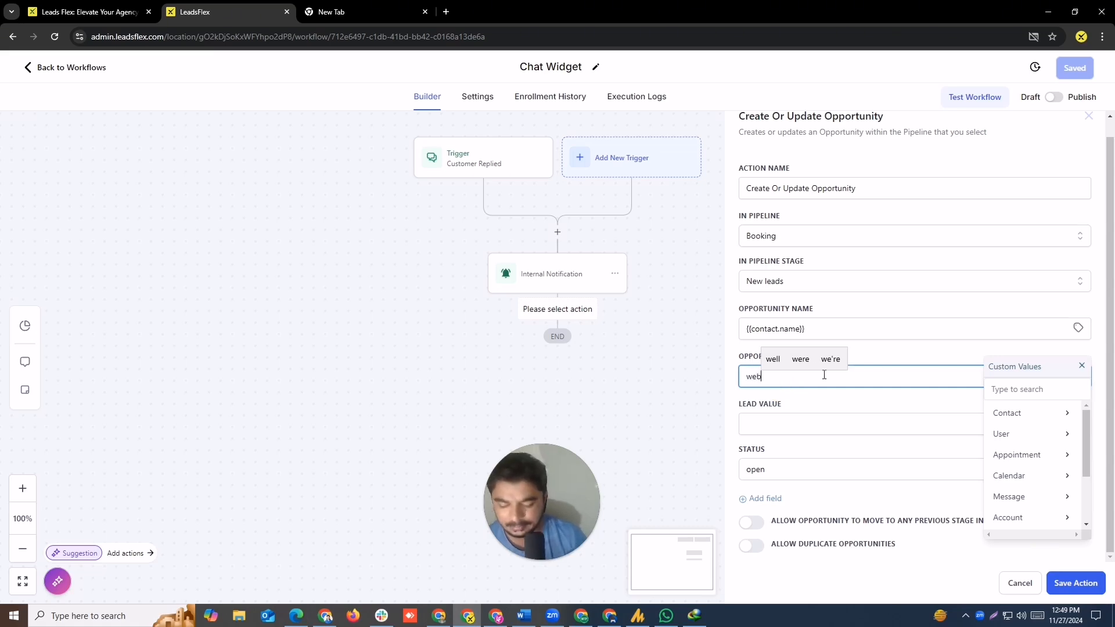
type("site ke")
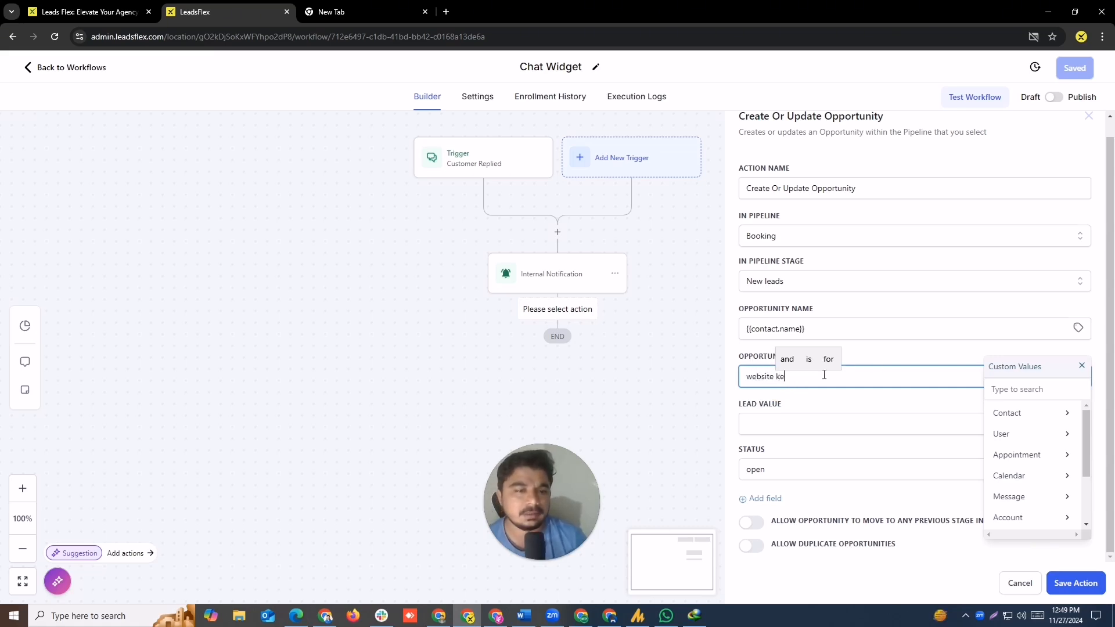
type("aleads")
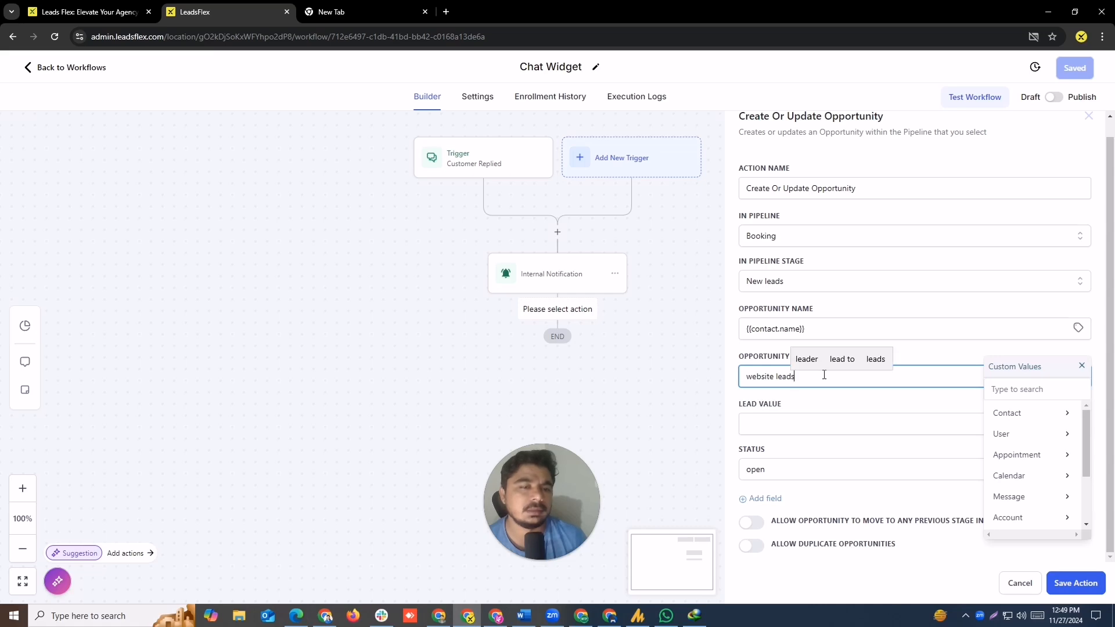
left_click_drag(797, 377, 718, 384)
left_click(947, 553)
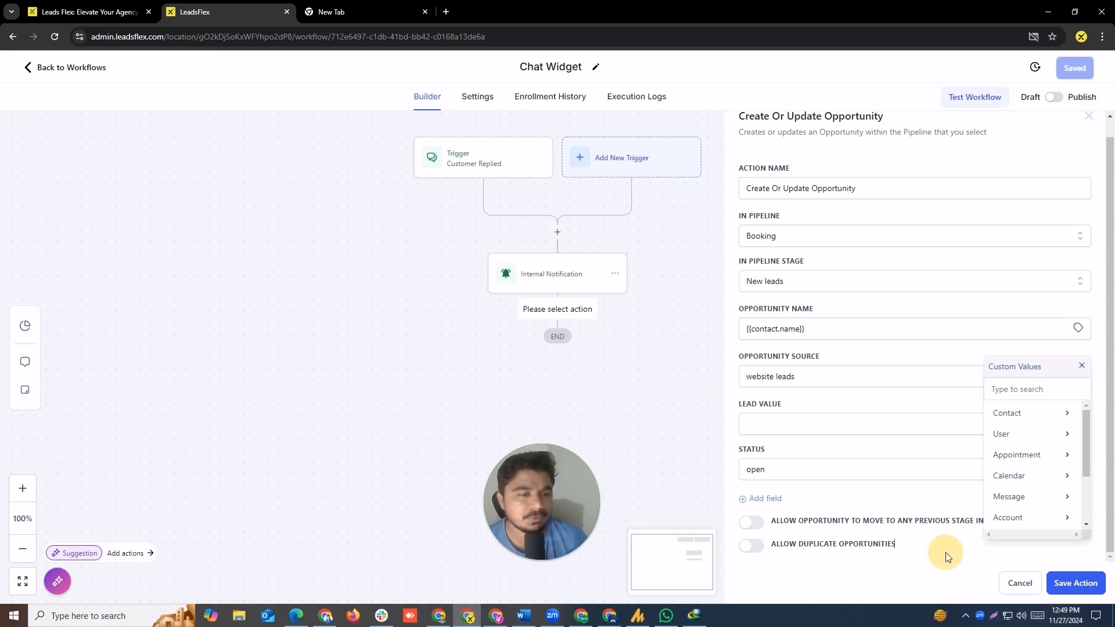
left_click(1081, 367)
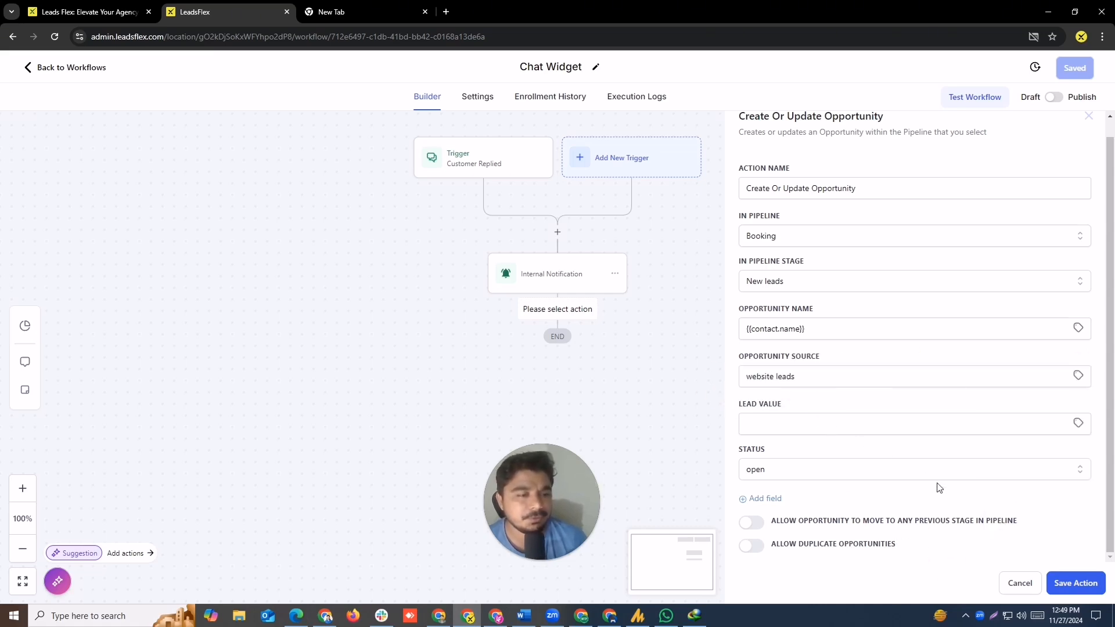
left_click(1074, 583)
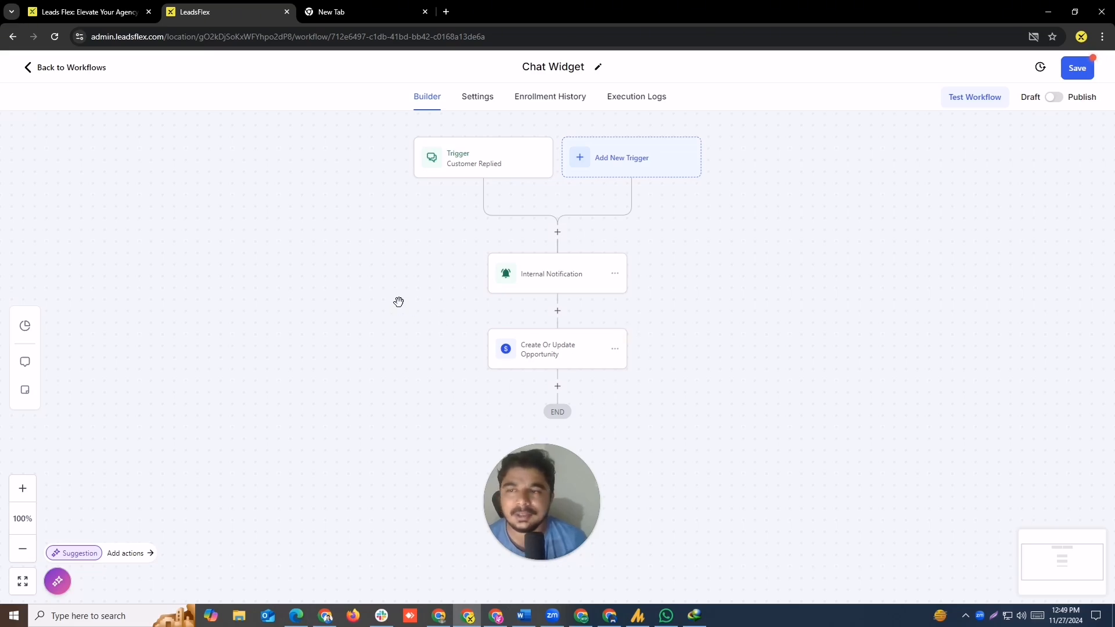
Return to the leadsflex.com website and view the beginning of its home page with the chat widget open
left_click(87, 11)
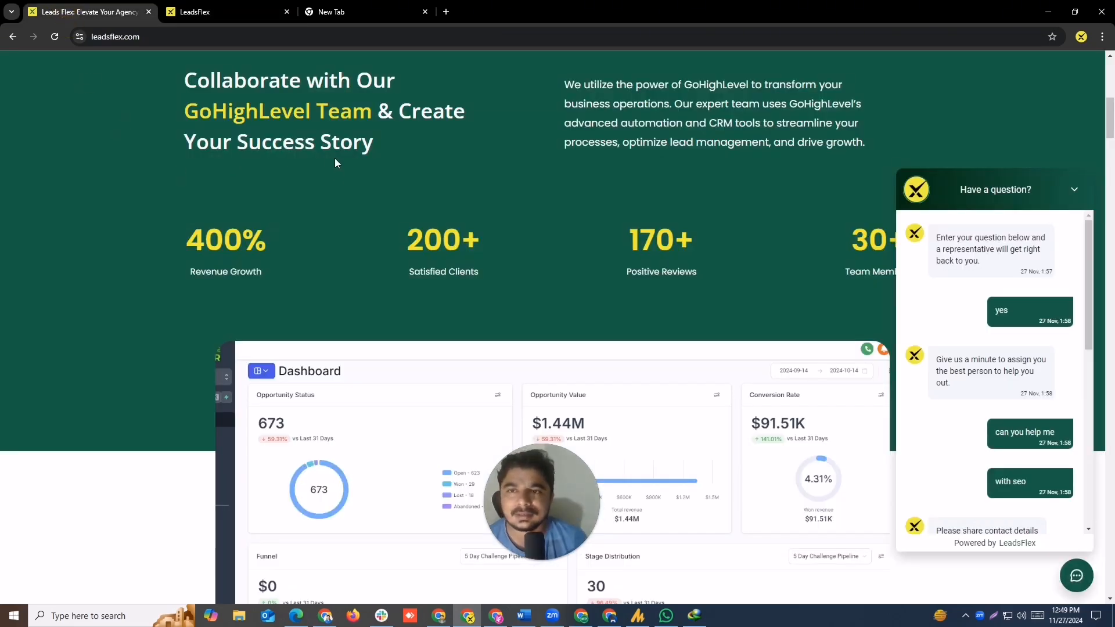
scroll(419, 159, "up", 8)
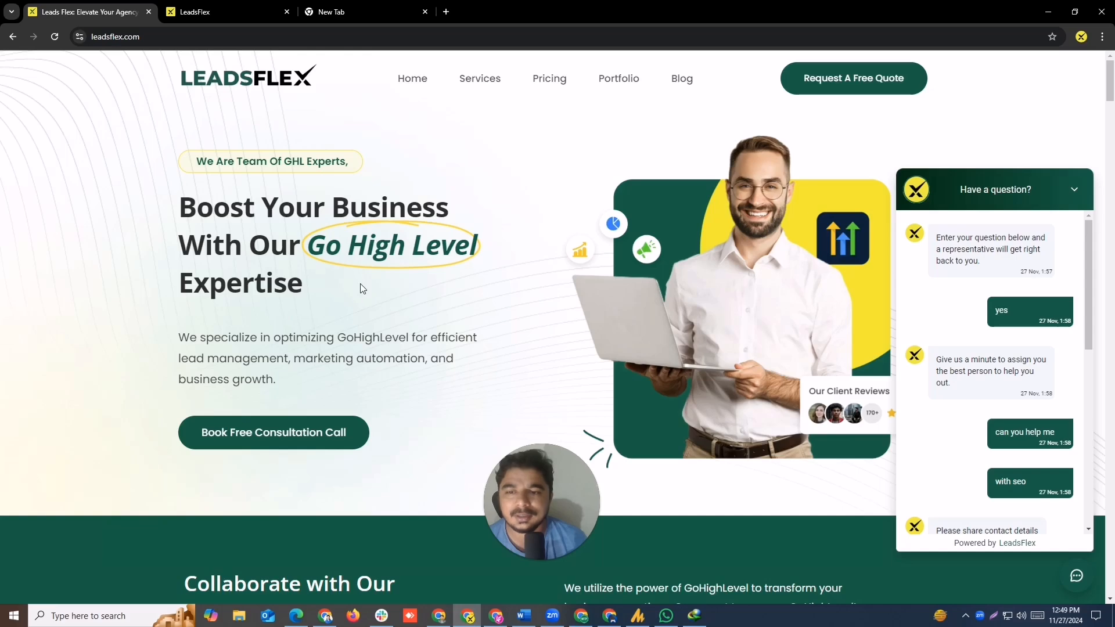
key("ctrl+shift+d")
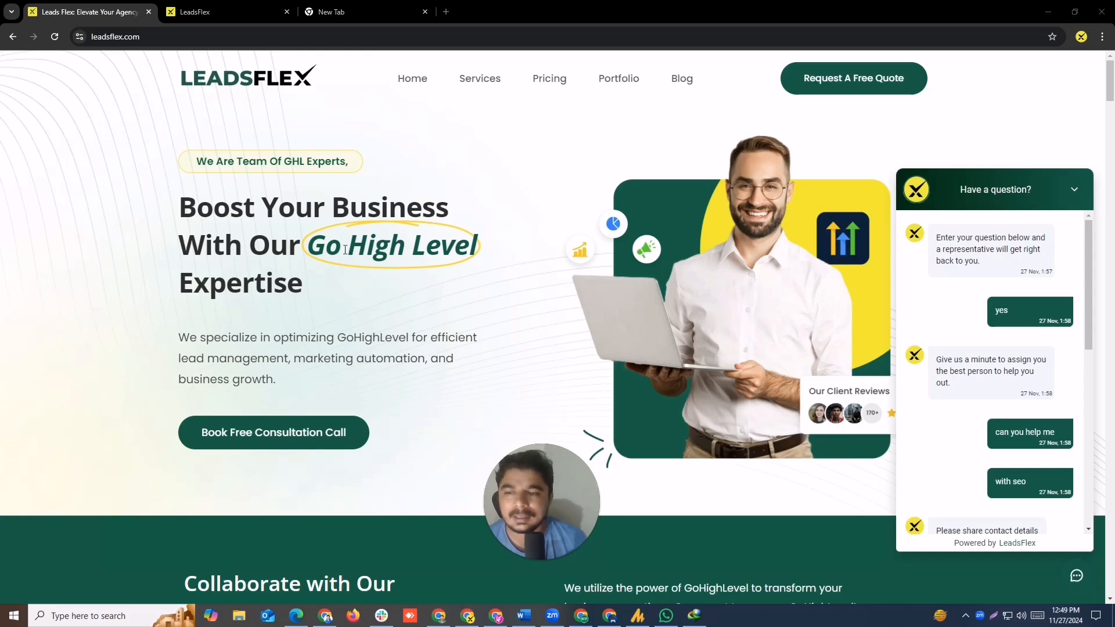